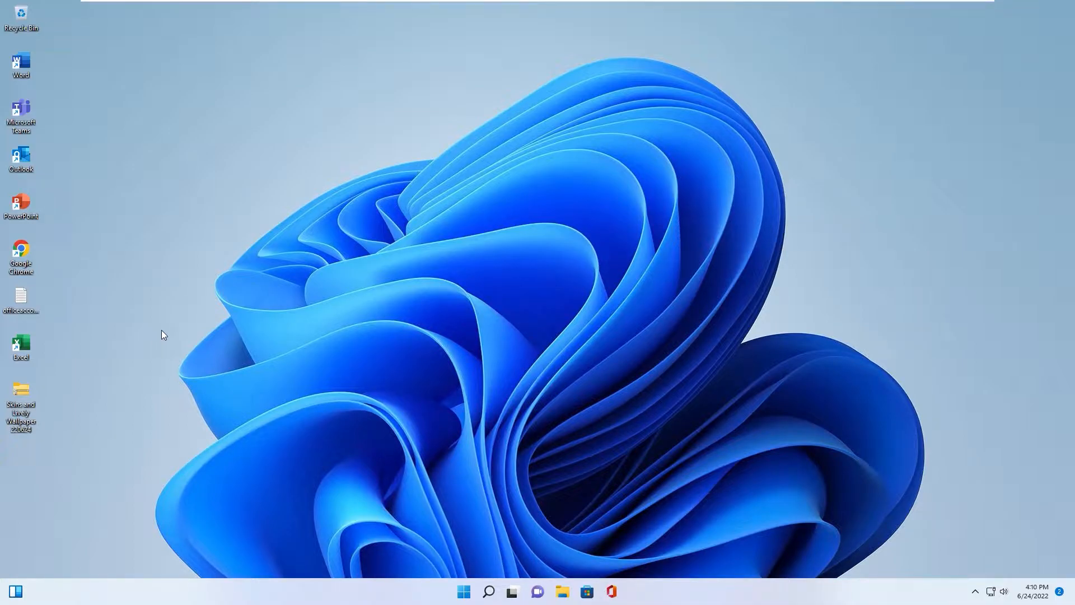
# Step: Extract the Skins and Lively Wallpaper 220624 archive to the desktop, placing the archive and the extracted folder away from the other icons
pyautogui.moveTo(21, 392); pyautogui.dragTo(233, 258)
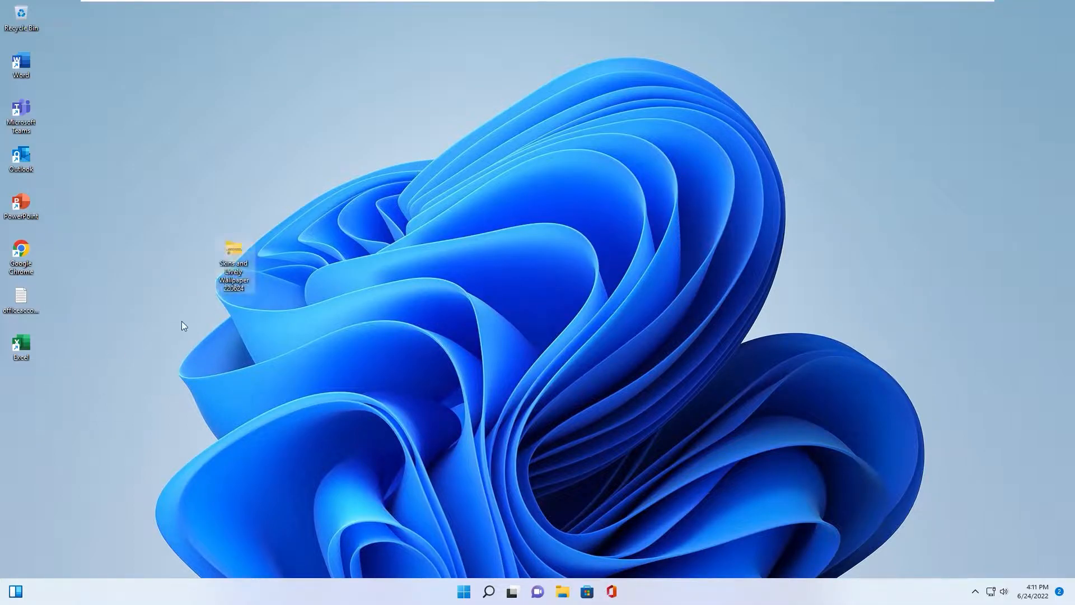
pyautogui.rightClick(236, 252)
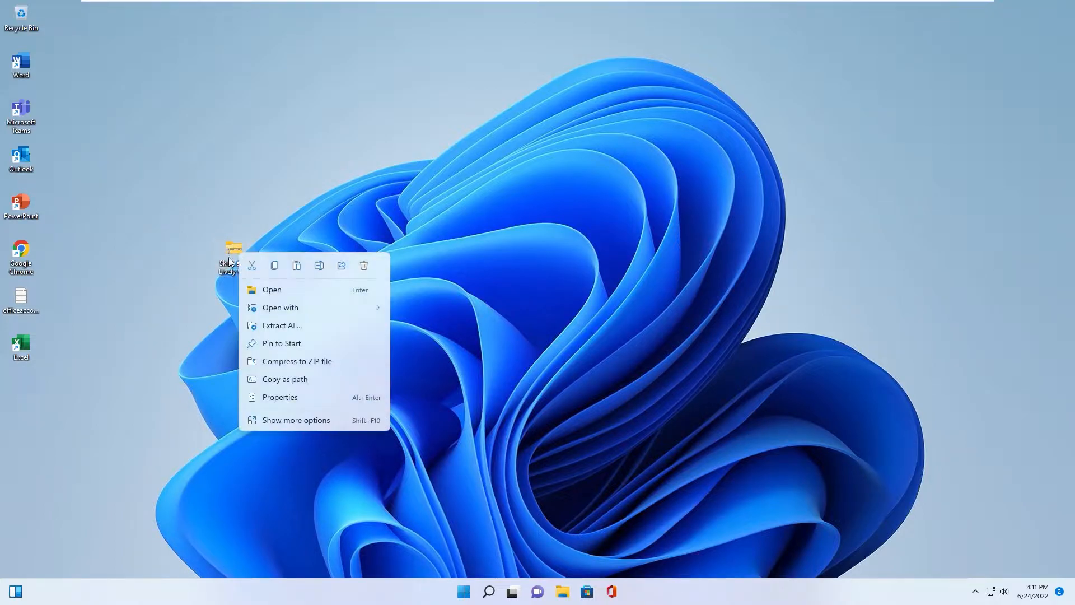
pyautogui.click(270, 326)
pyautogui.click(638, 402)
pyautogui.moveTo(36, 396); pyautogui.dragTo(238, 374)
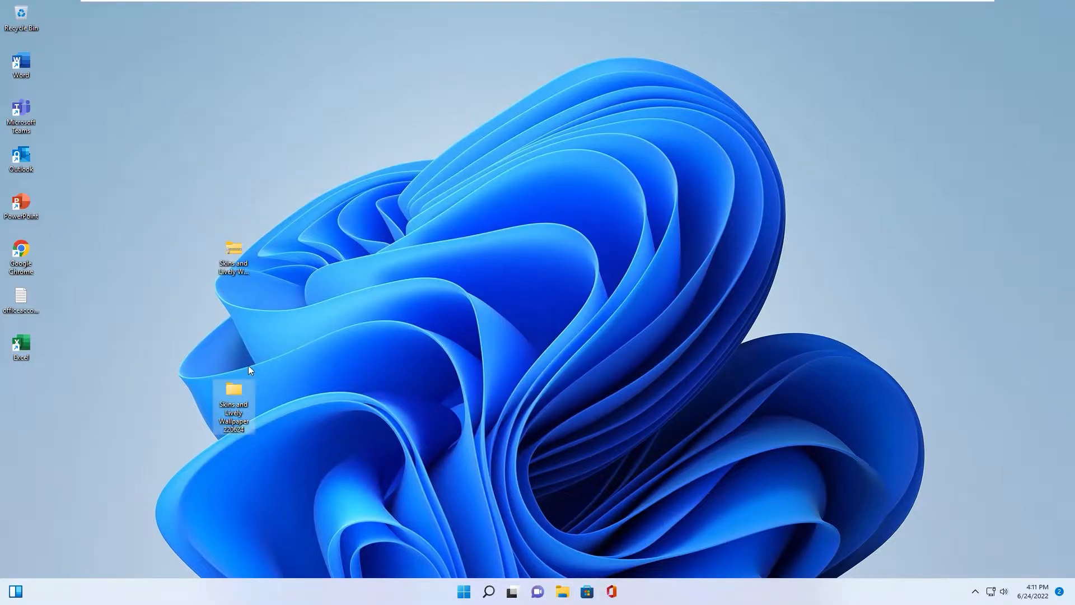
# Step: Look through the extracted folder's Skins and Lively Wallpaper subfolder and close the file window
pyautogui.doubleClick(238, 393)
pyautogui.click(123, 98)
pyautogui.doubleClick(123, 98)
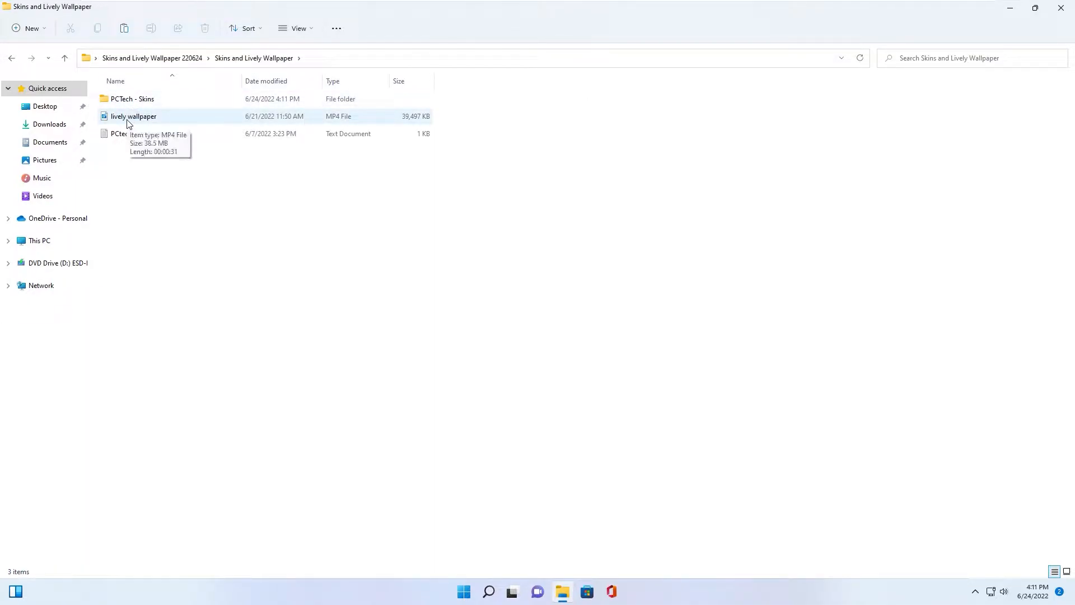
pyautogui.click(1061, 8)
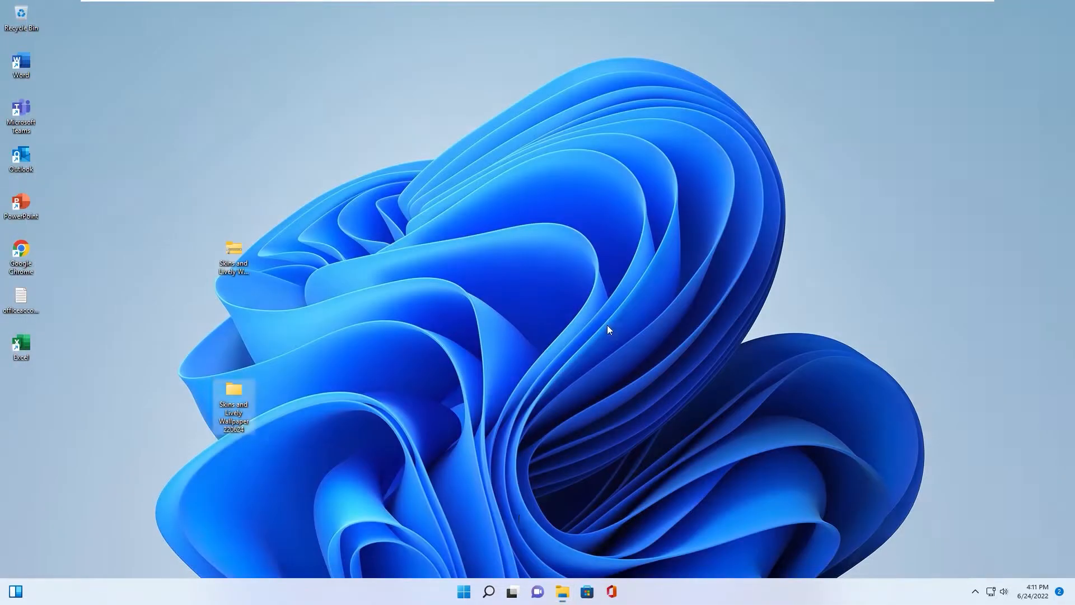
# Step: Open Microsoft Store in a maximized window and find the TranslucentTB app page
pyautogui.click(588, 598)
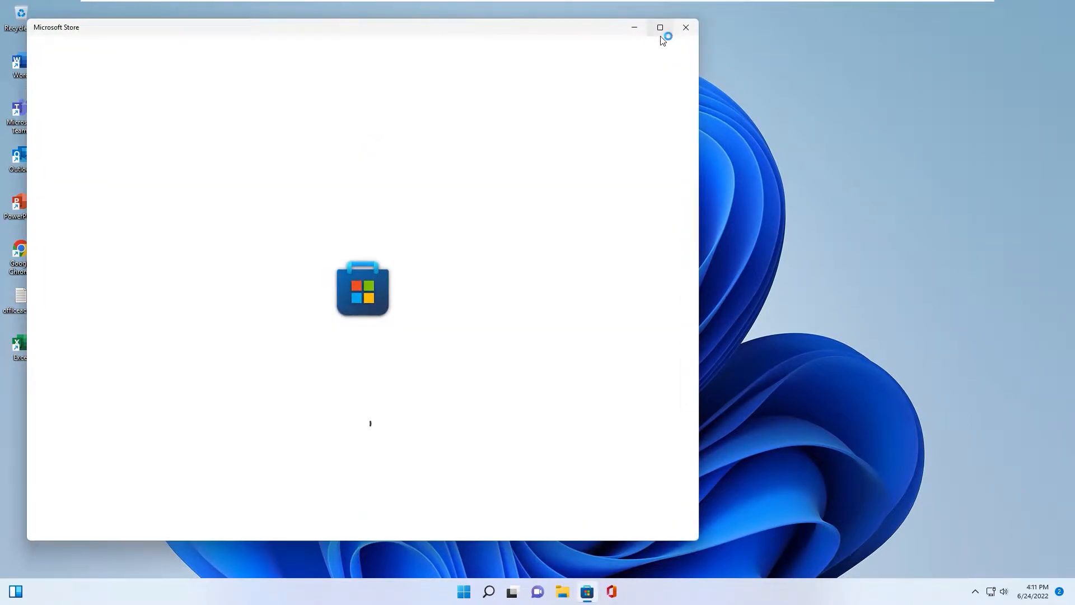
pyautogui.click(656, 29)
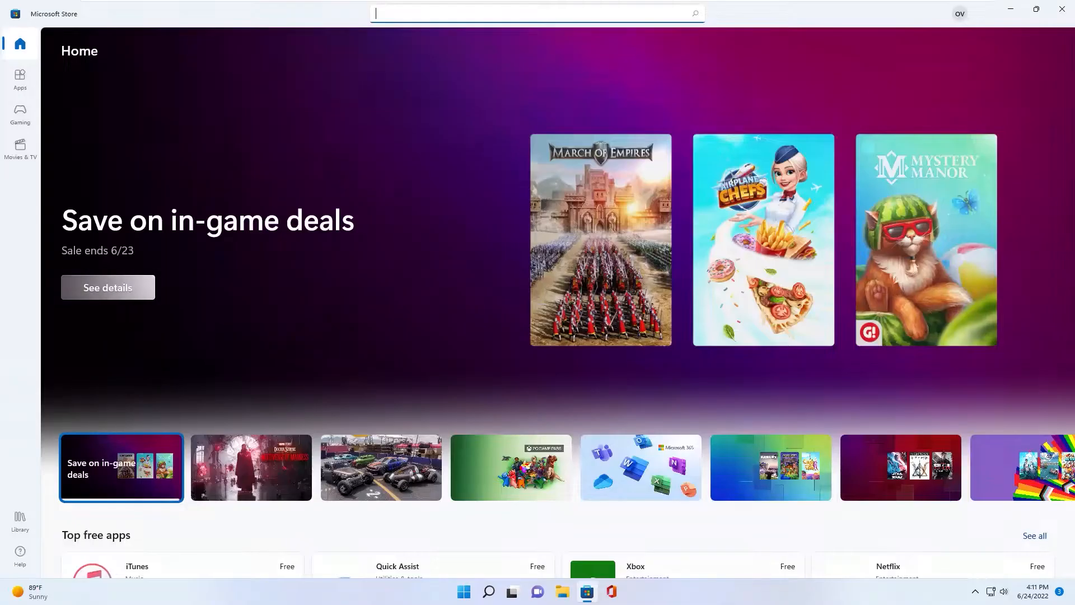
pyautogui.write('t')
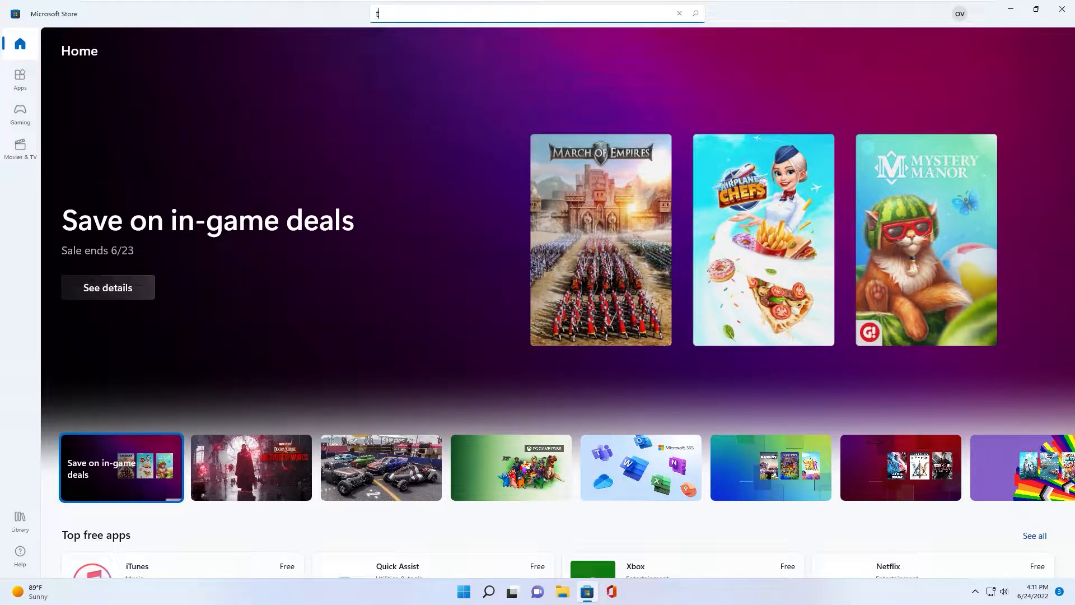
pyautogui.write('ra')
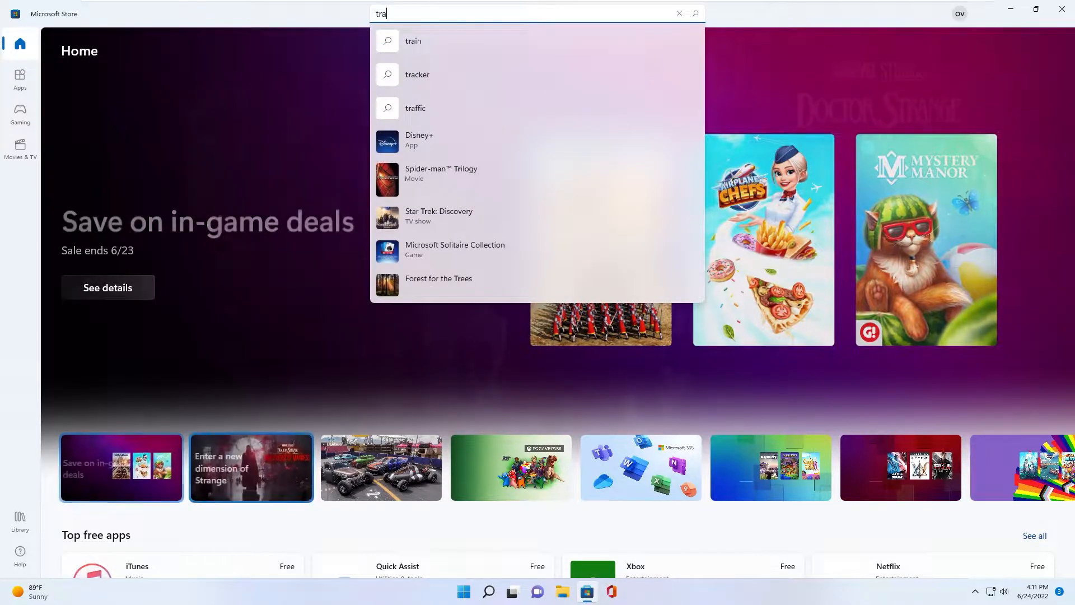
pyautogui.write('nslucenttb')
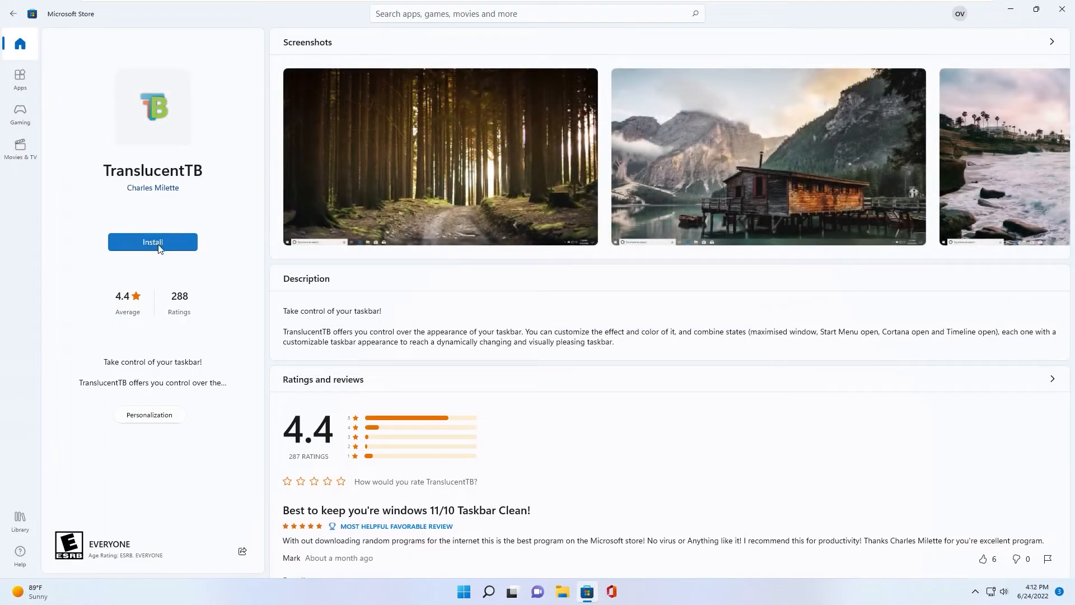
# Step: Install TranslucentTB, launch it and continue past its welcome window
pyautogui.click(148, 246)
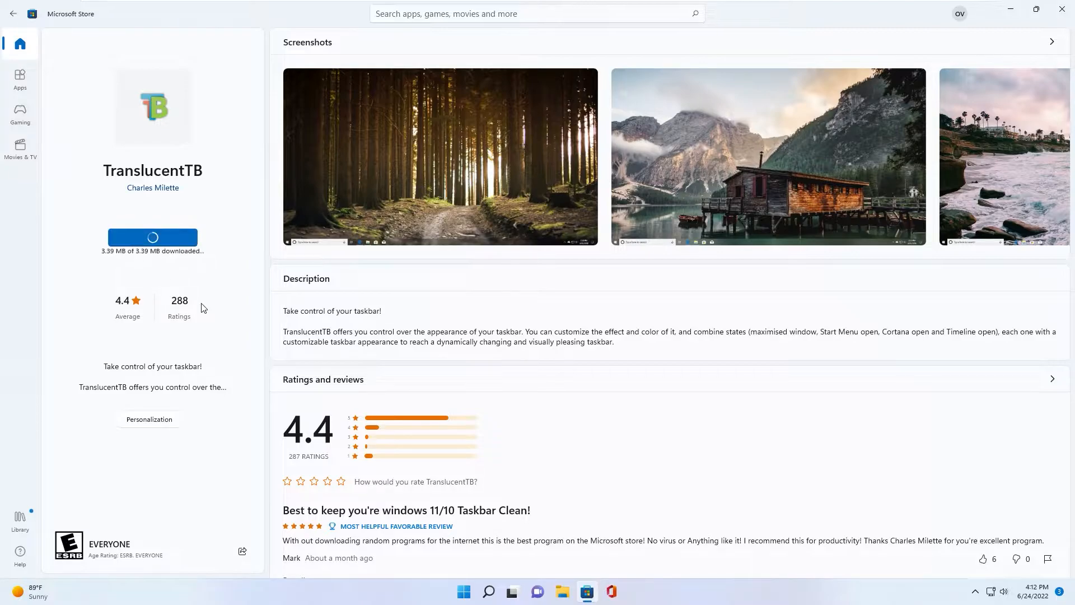
pyautogui.click(153, 245)
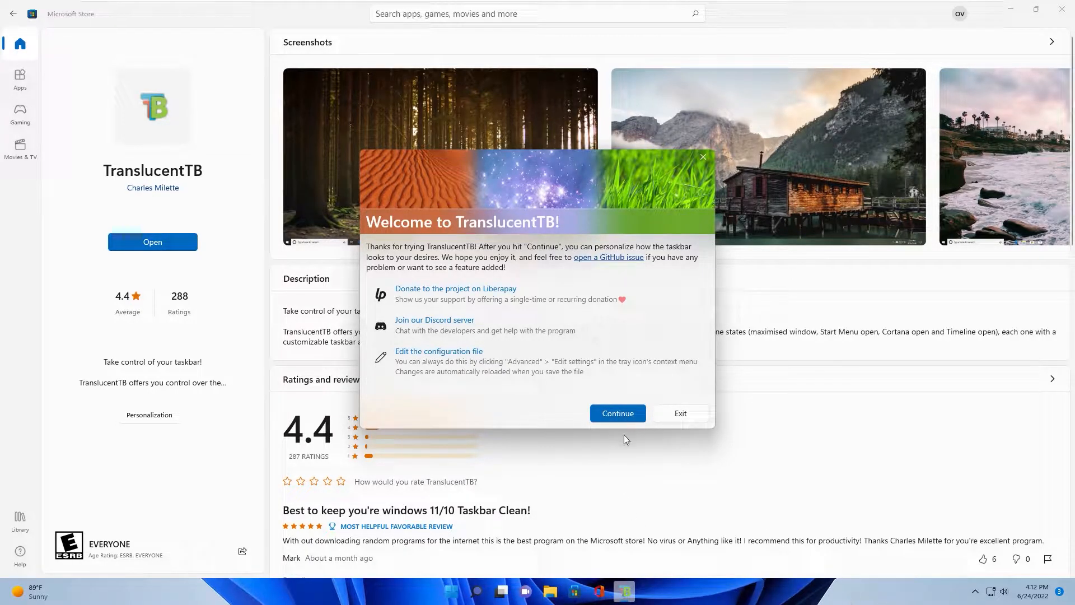
pyautogui.click(607, 415)
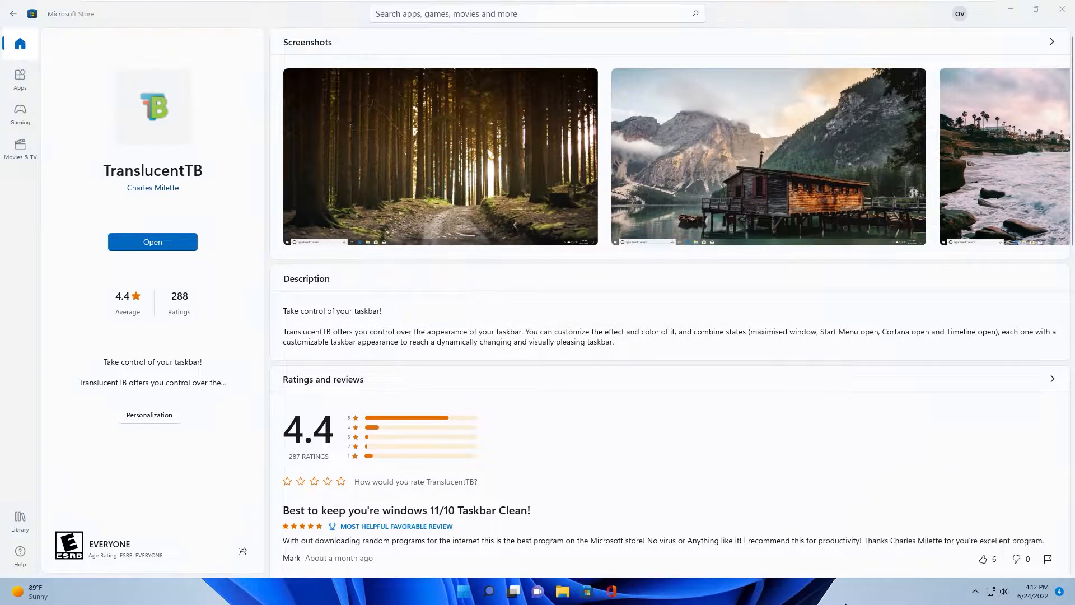
# Step: Check TranslucentTB's taskbar appearance options for the Desktop state
pyautogui.click(975, 592)
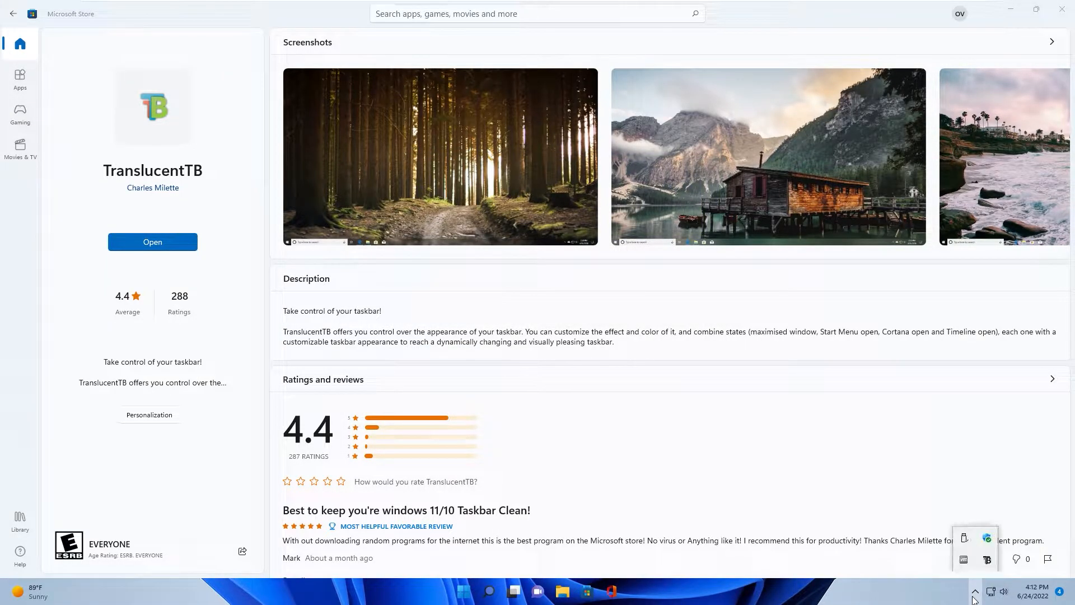
pyautogui.rightClick(987, 560)
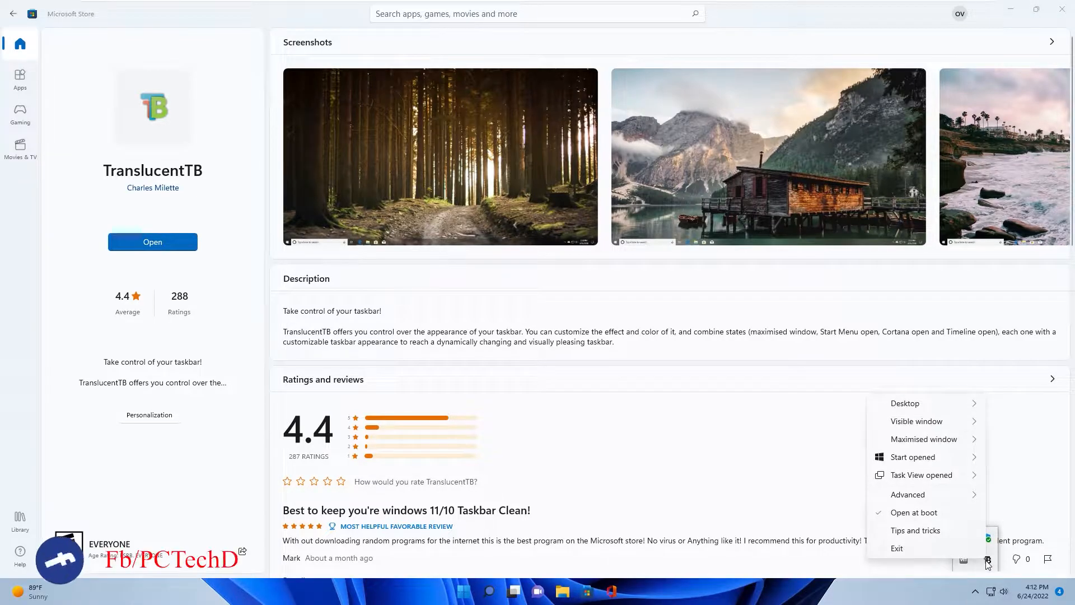
pyautogui.moveTo(916, 409)
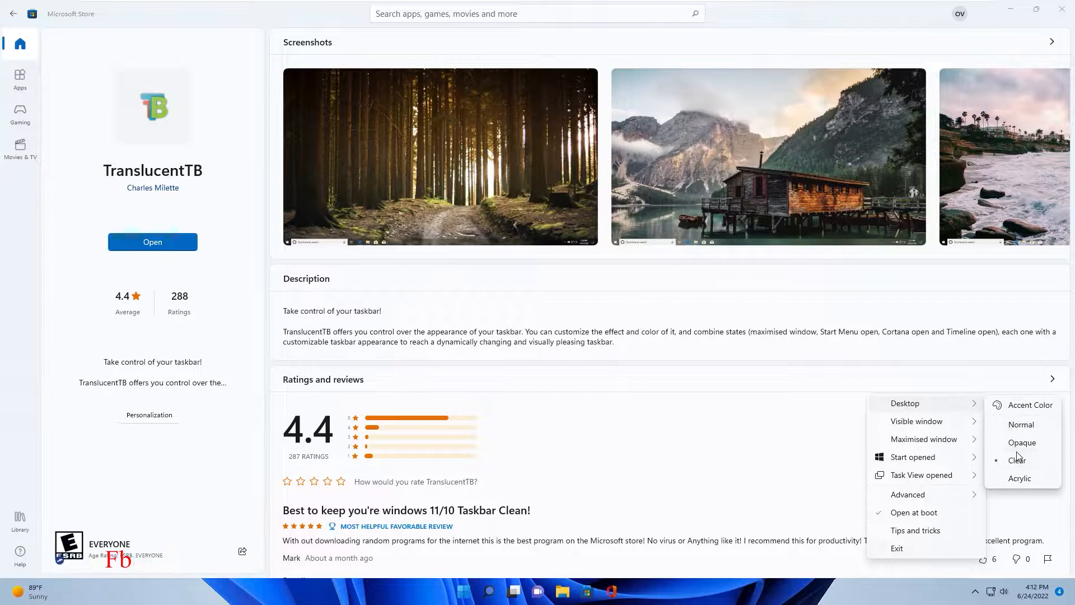
pyautogui.click(832, 600)
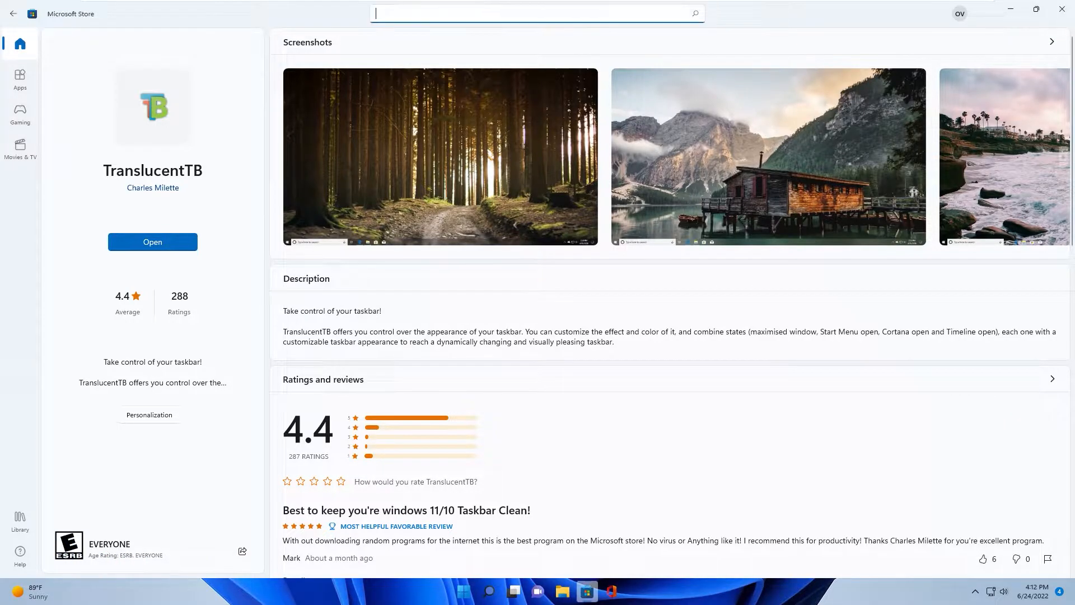
# Step: Search the store for "lively wallpaper", install the Lively Wallpaper app and launch it
pyautogui.write('lively wallp')
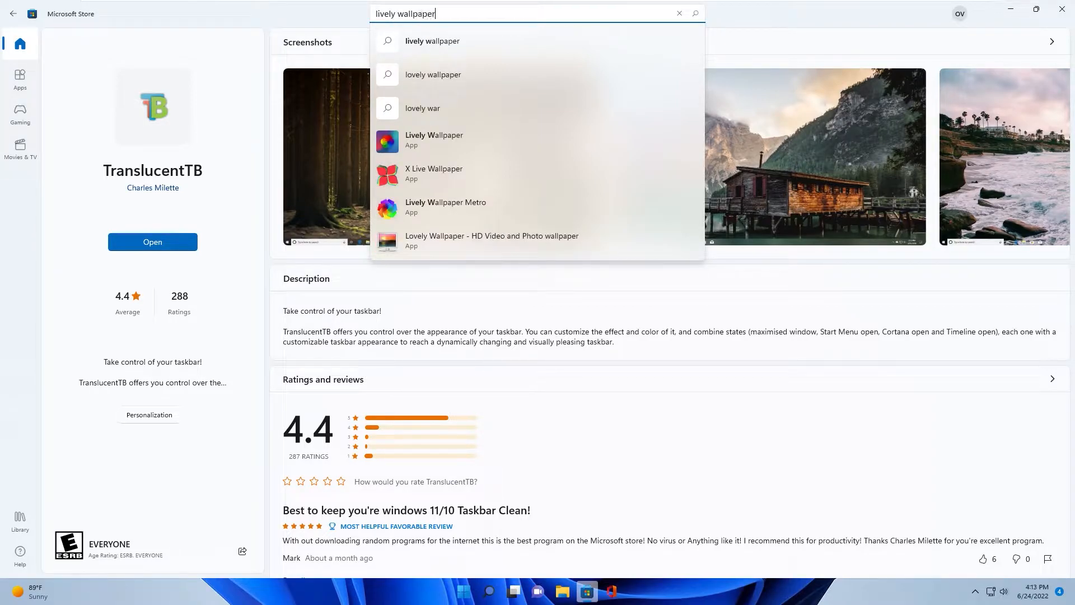
pyautogui.write('aper')
pyautogui.click(425, 141)
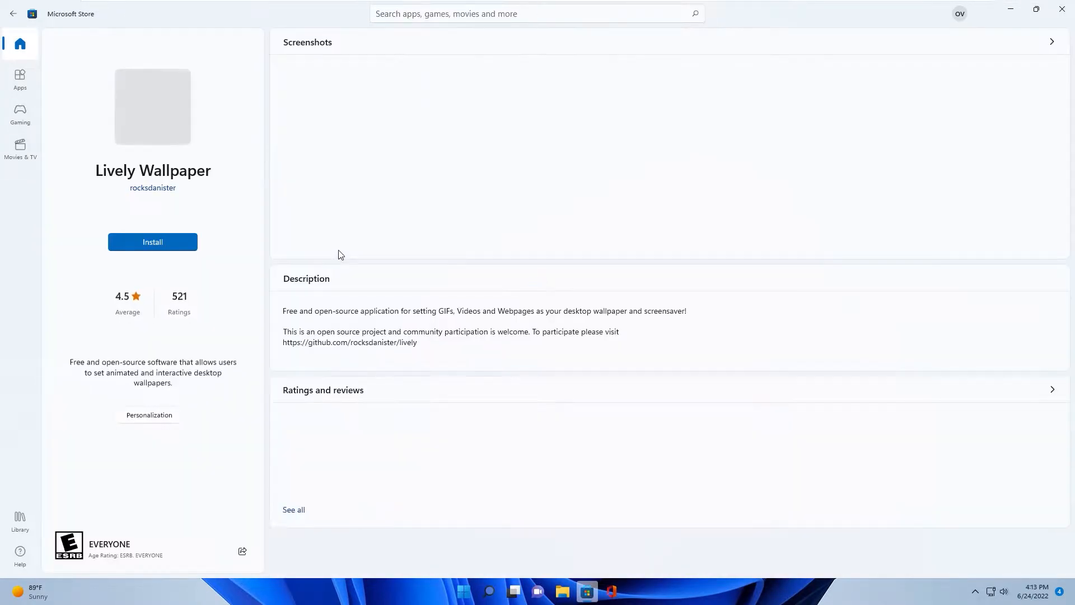
pyautogui.click(138, 242)
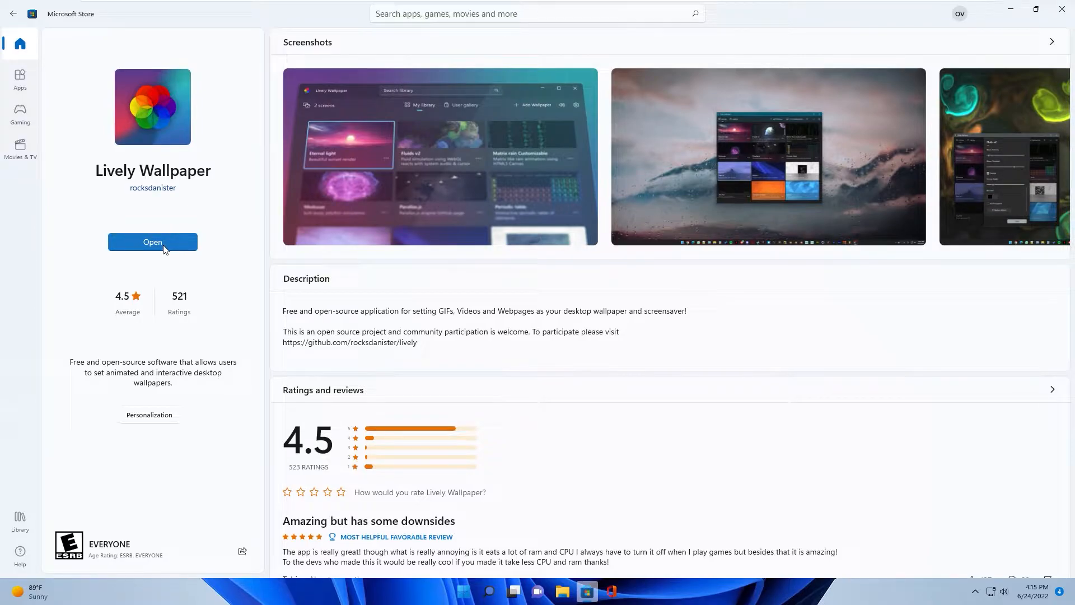
pyautogui.click(164, 247)
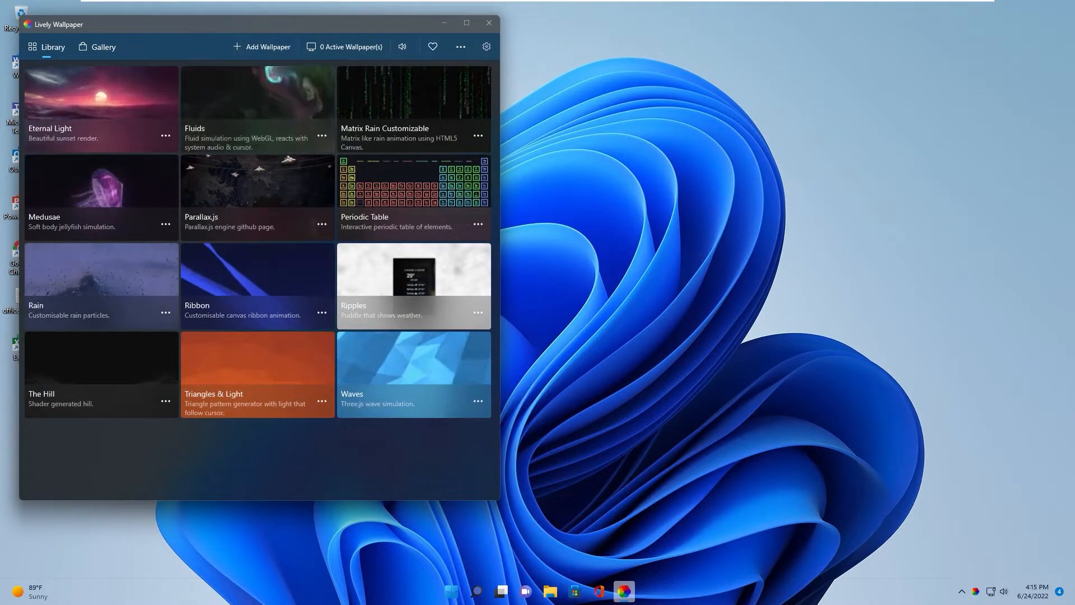
# Step: Add the "lively wallpaper" video from the extracted Skins and Lively Wallpaper folder on the desktop as the live wallpaper
pyautogui.moveTo(185, 22); pyautogui.dragTo(533, 70)
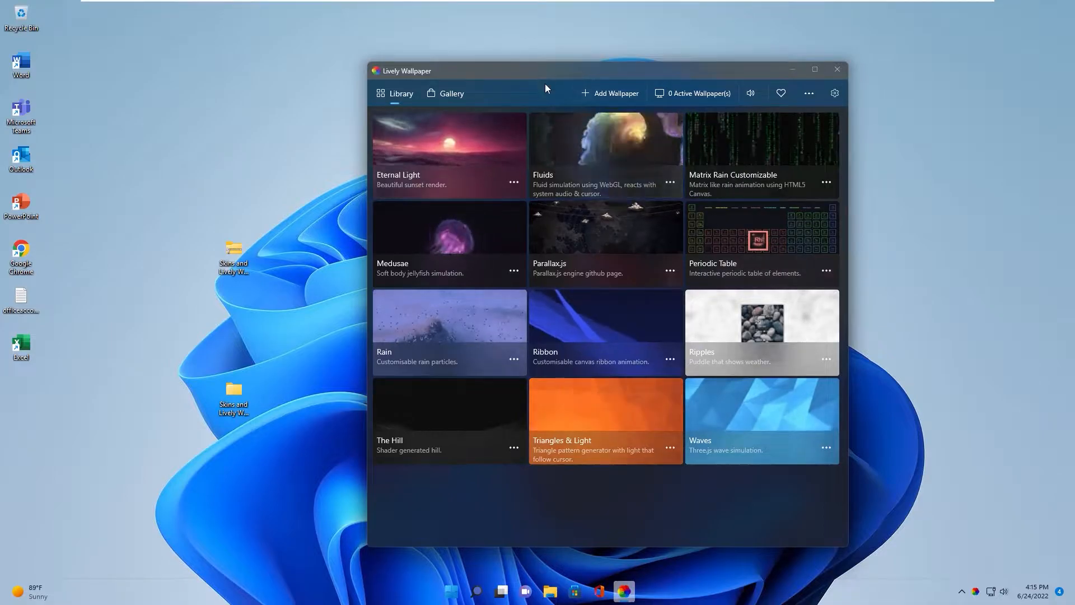
pyautogui.click(607, 94)
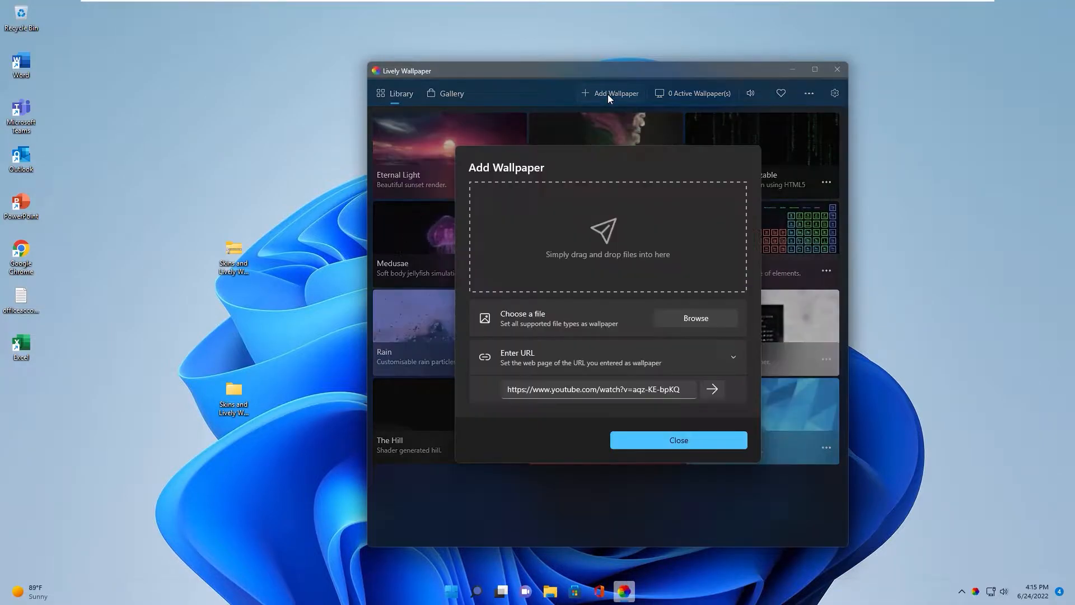
pyautogui.click(695, 319)
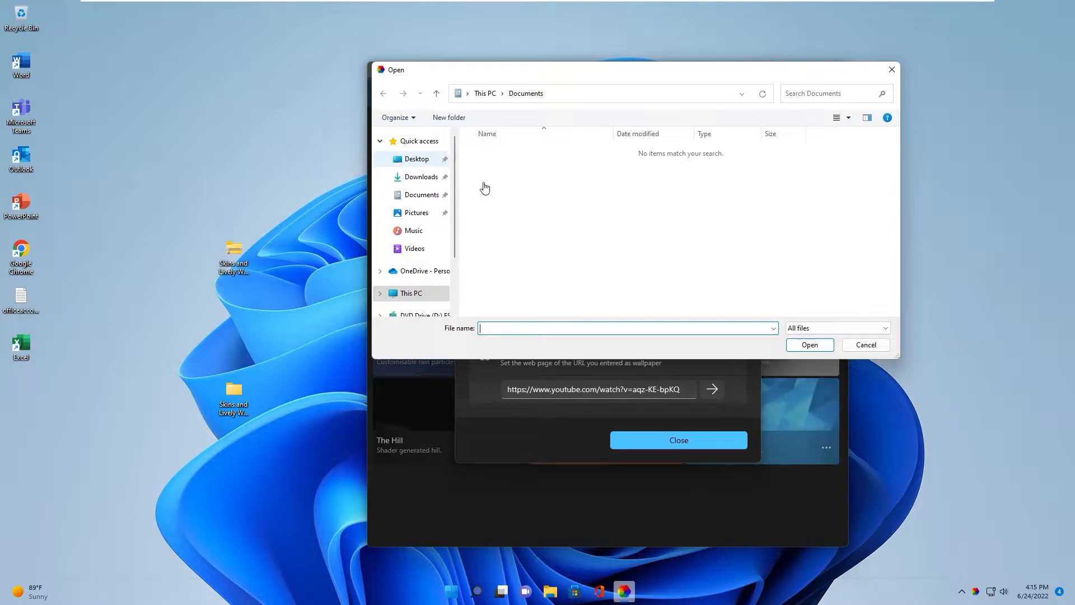
pyautogui.click(414, 158)
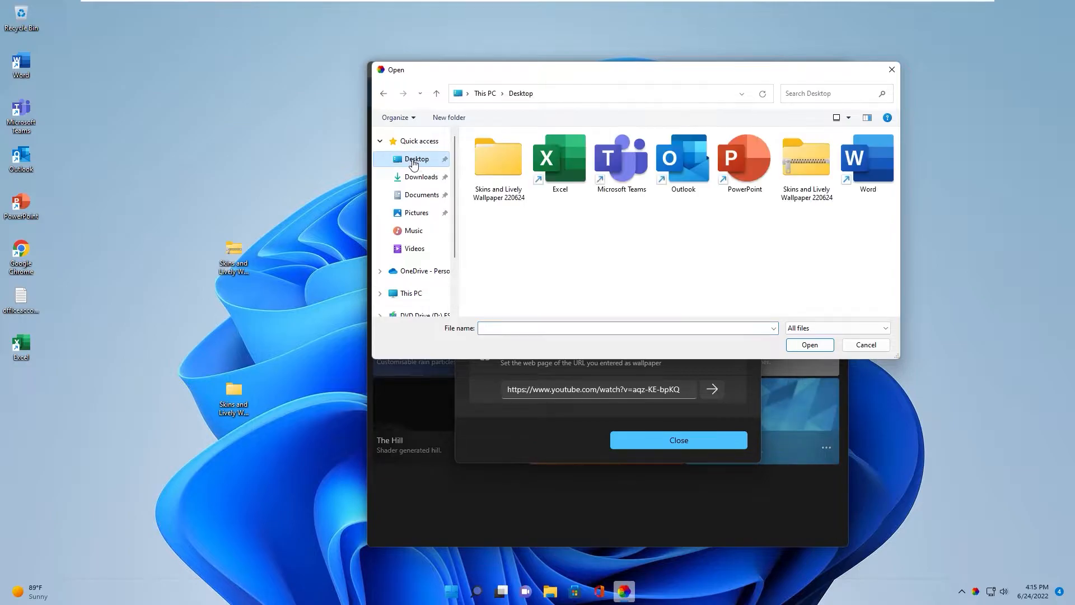
pyautogui.doubleClick(494, 167)
pyautogui.doubleClick(486, 151)
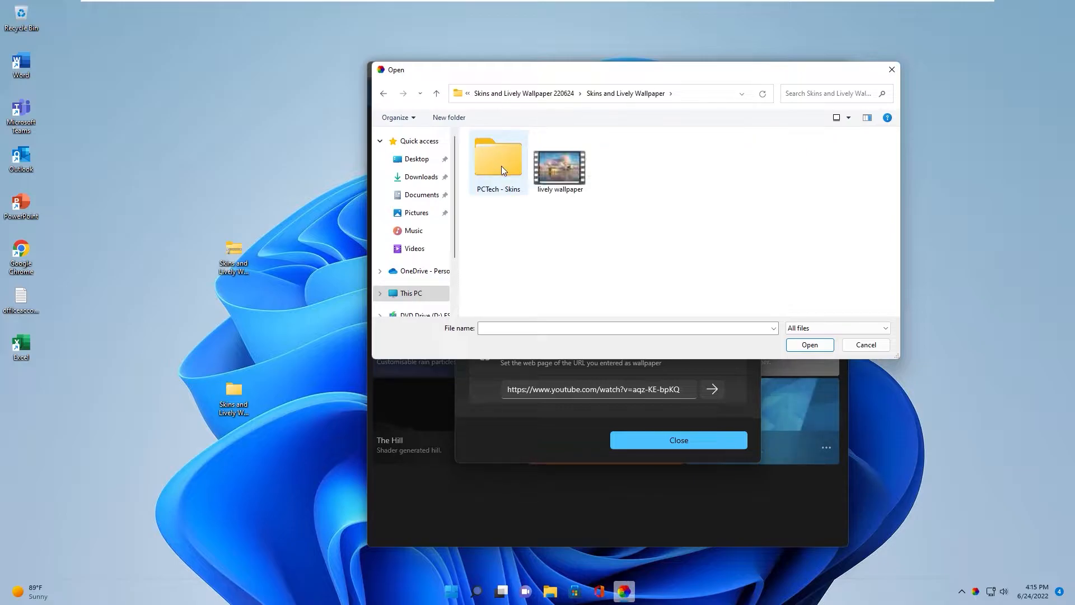
pyautogui.doubleClick(554, 165)
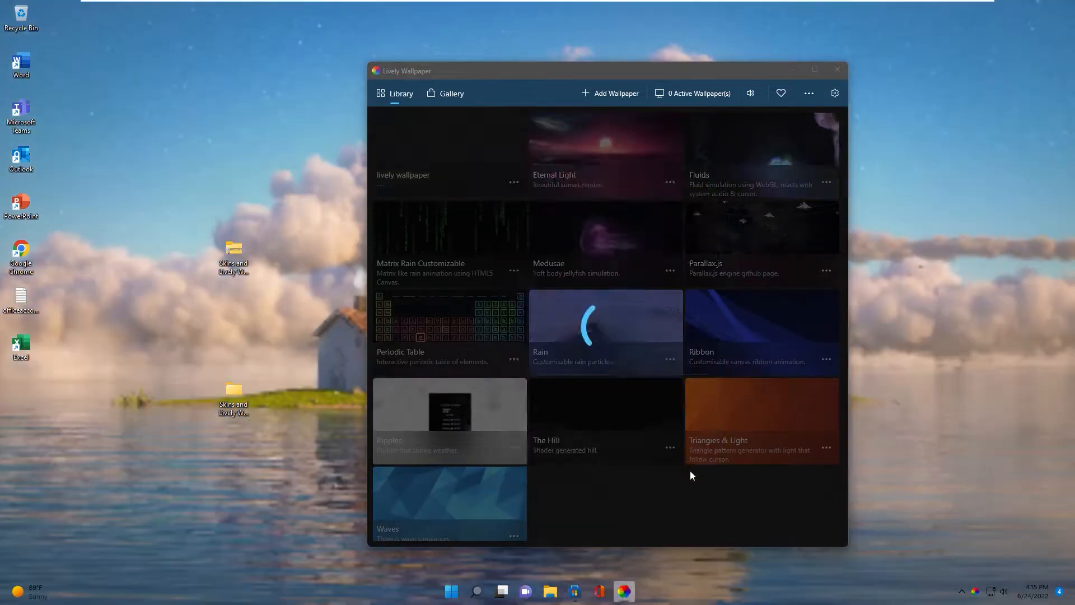
pyautogui.click(690, 474)
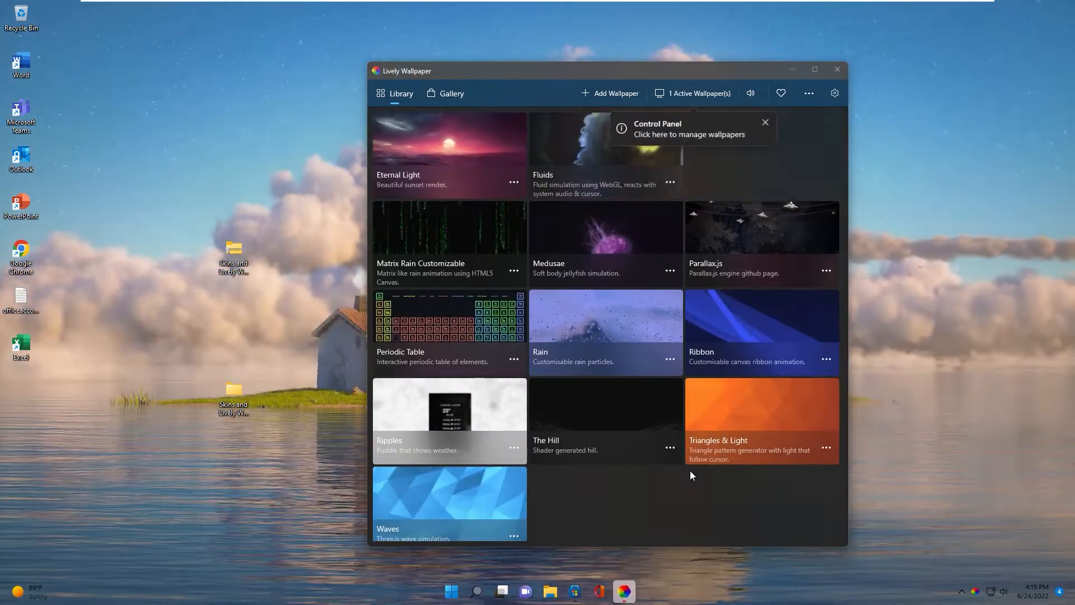
# Step: View the animated desktop with Lively Wallpaper minimized, and close its window so it keeps running in the system tray
pyautogui.click(792, 71)
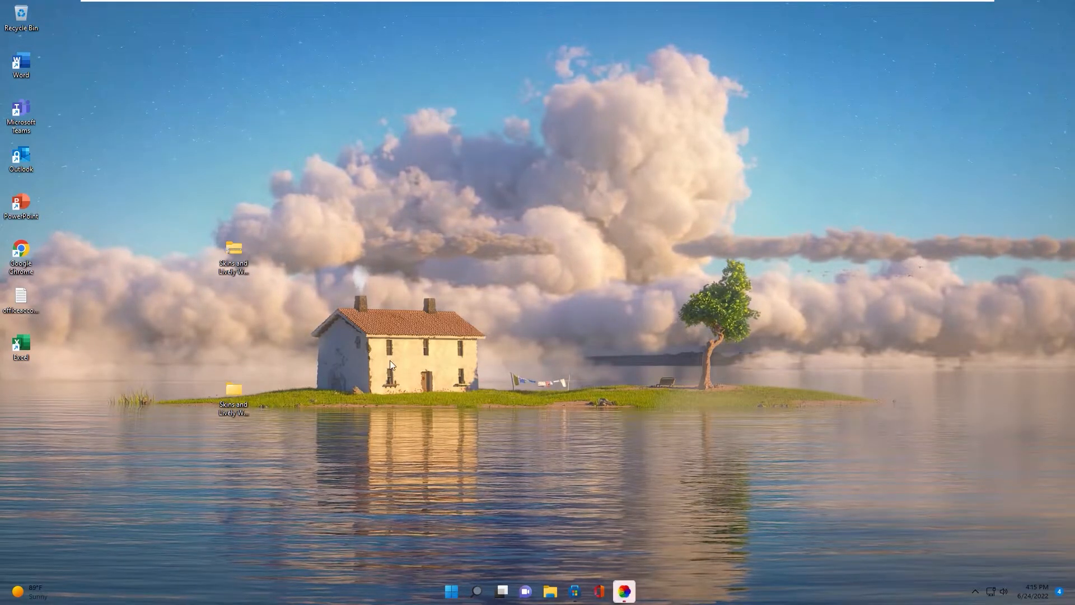
pyautogui.click(624, 590)
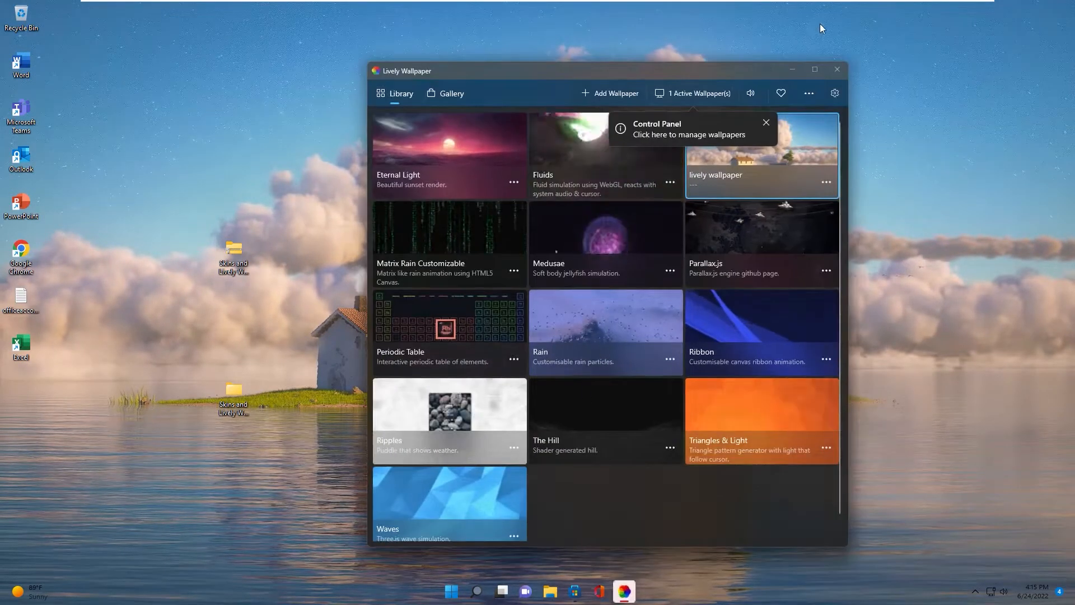
pyautogui.click(837, 69)
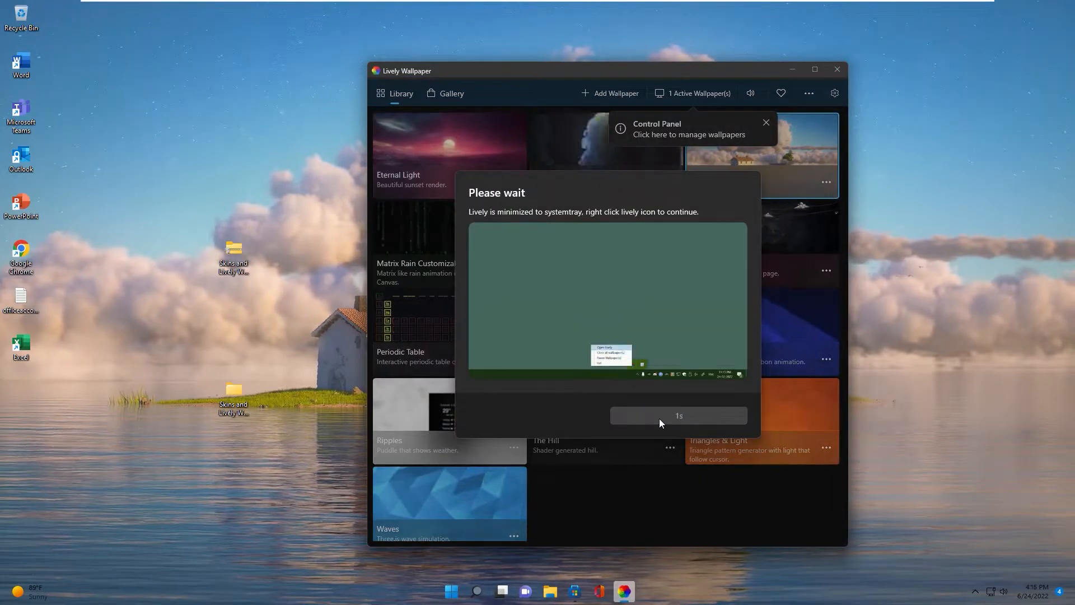
pyautogui.click(659, 418)
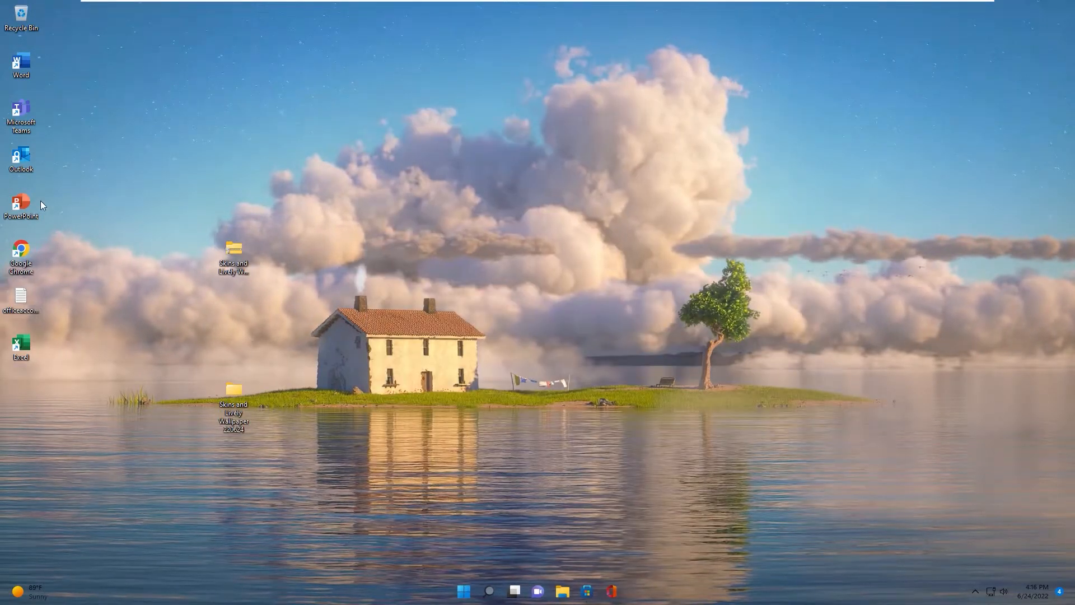
# Step: Open Google Chrome, search for "rainmeter", and download the Rainmeter 4.5.13 installer from rainmeter.net
pyautogui.doubleClick(23, 251)
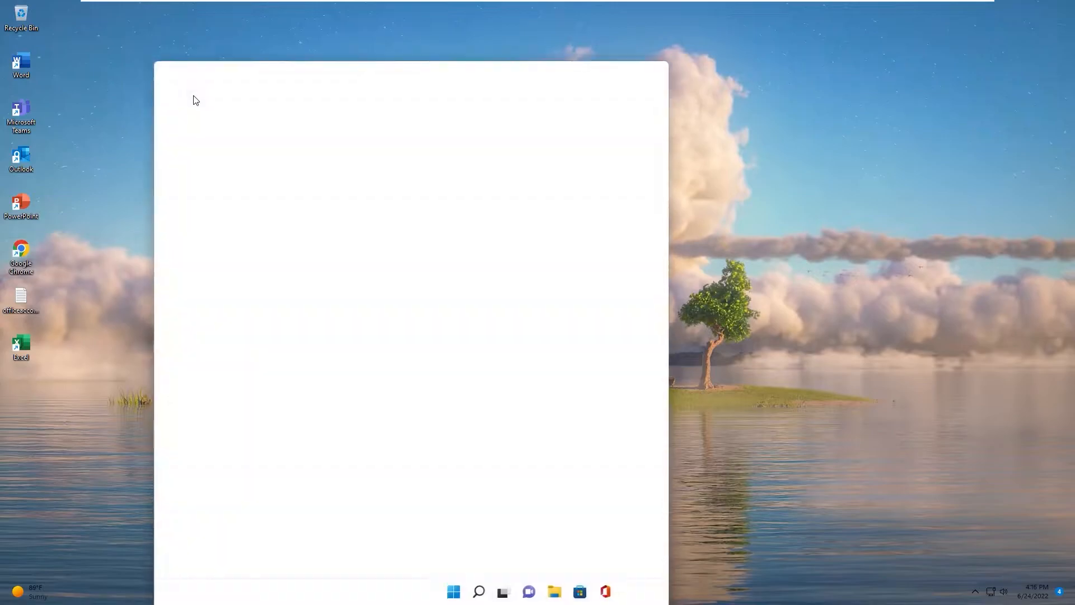
pyautogui.click(630, 66)
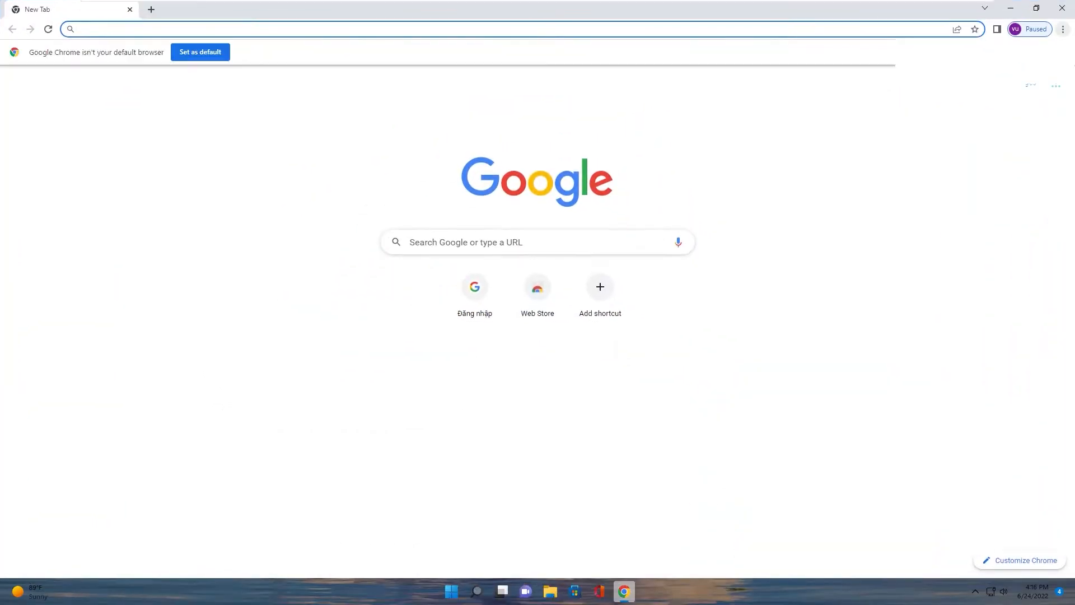
pyautogui.write('rainm')
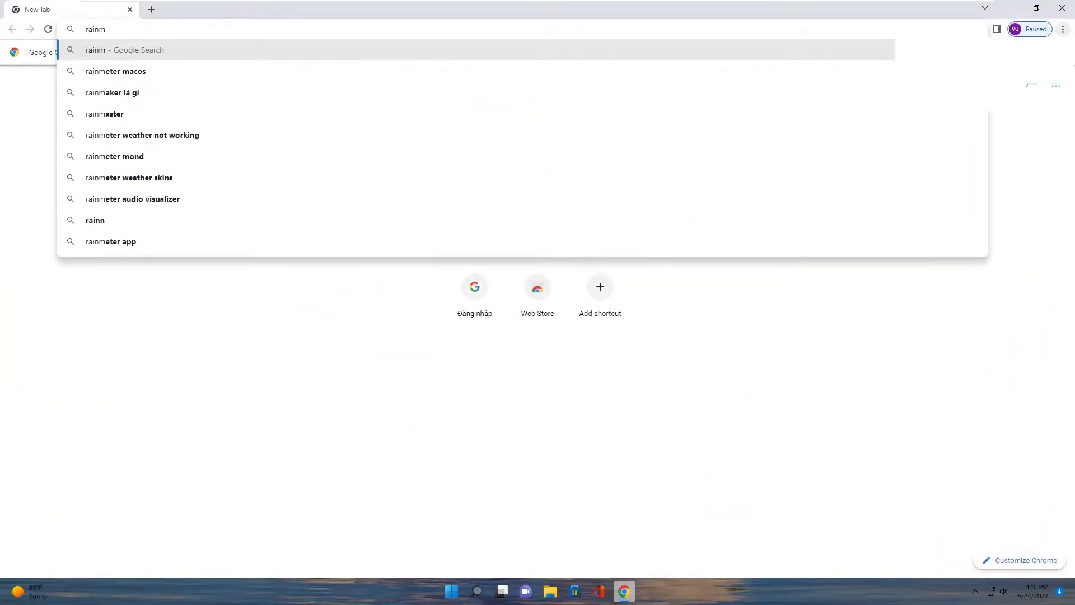
pyautogui.write('eter')
pyautogui.press('Return')
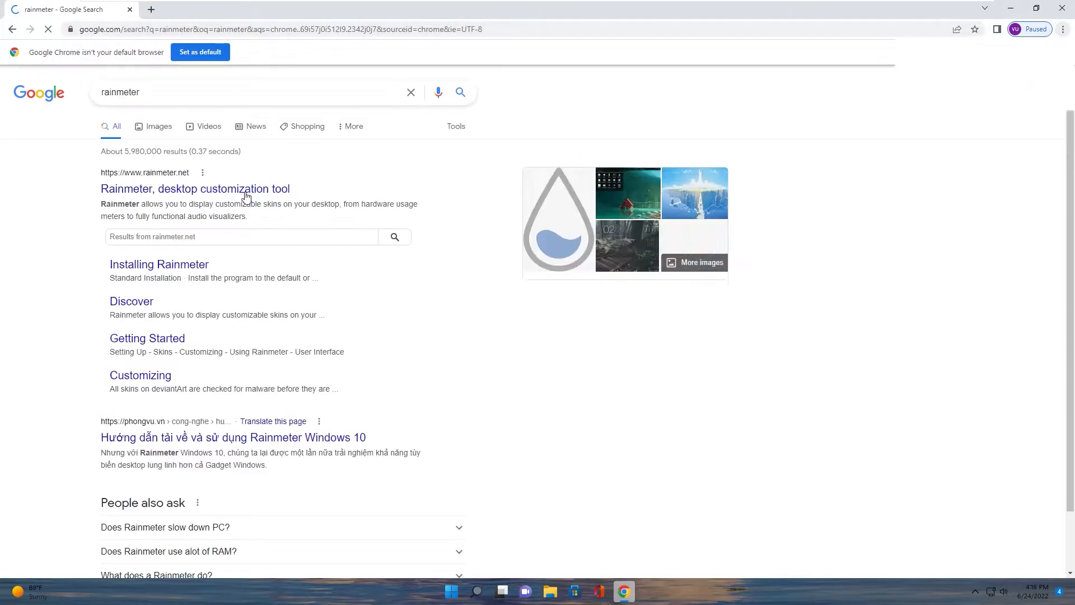
pyautogui.click(162, 191)
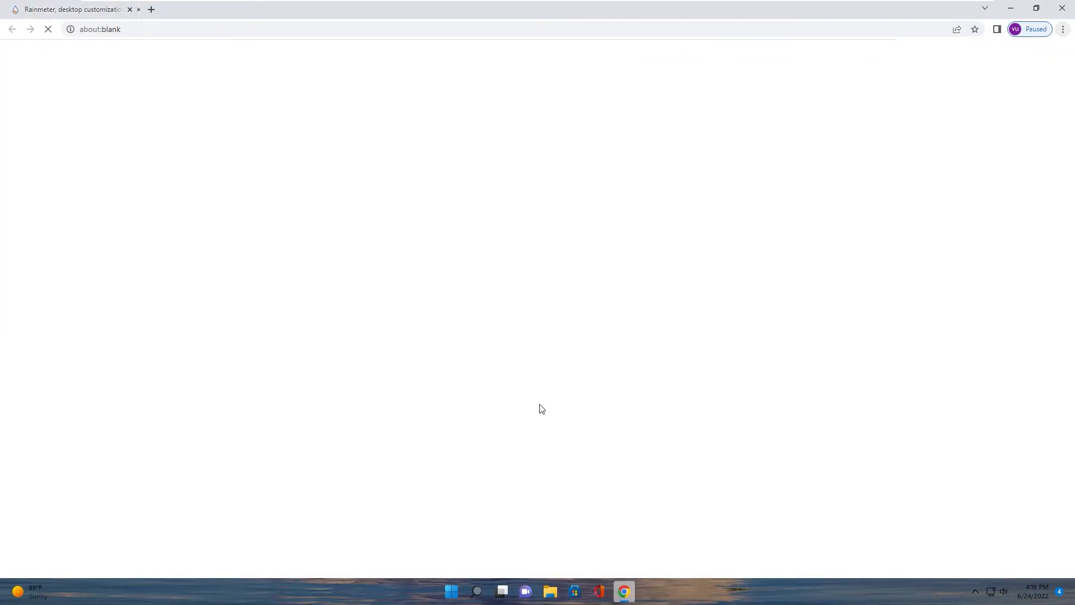
pyautogui.click(541, 408)
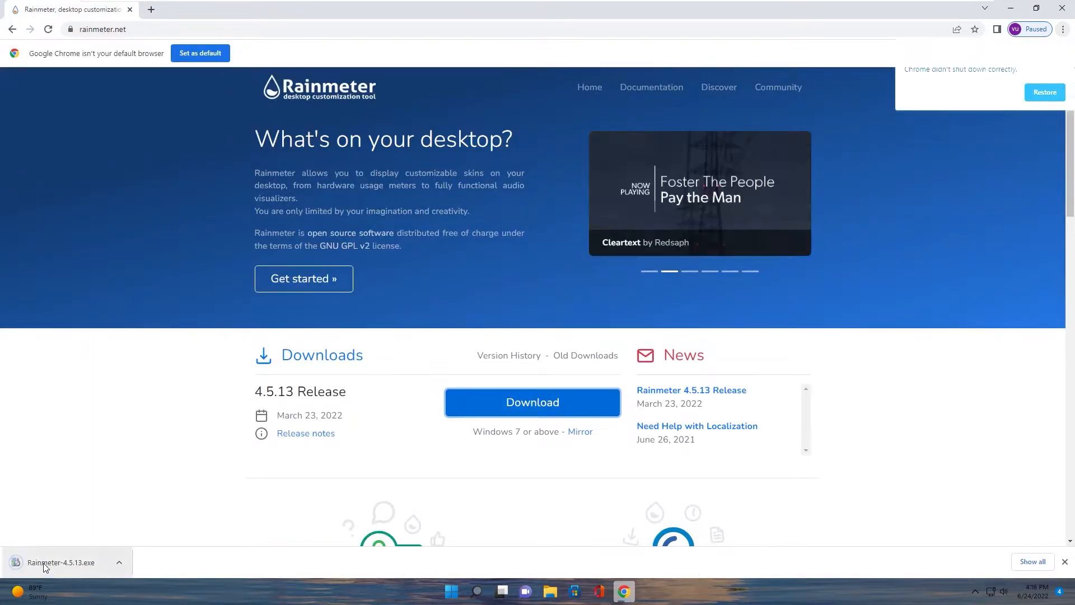
# Step: Run the Rainmeter-4.5.13.exe installer in English with the standard installation, allow it to make changes, and finish setup with Rainmeter launched
pyautogui.click(46, 565)
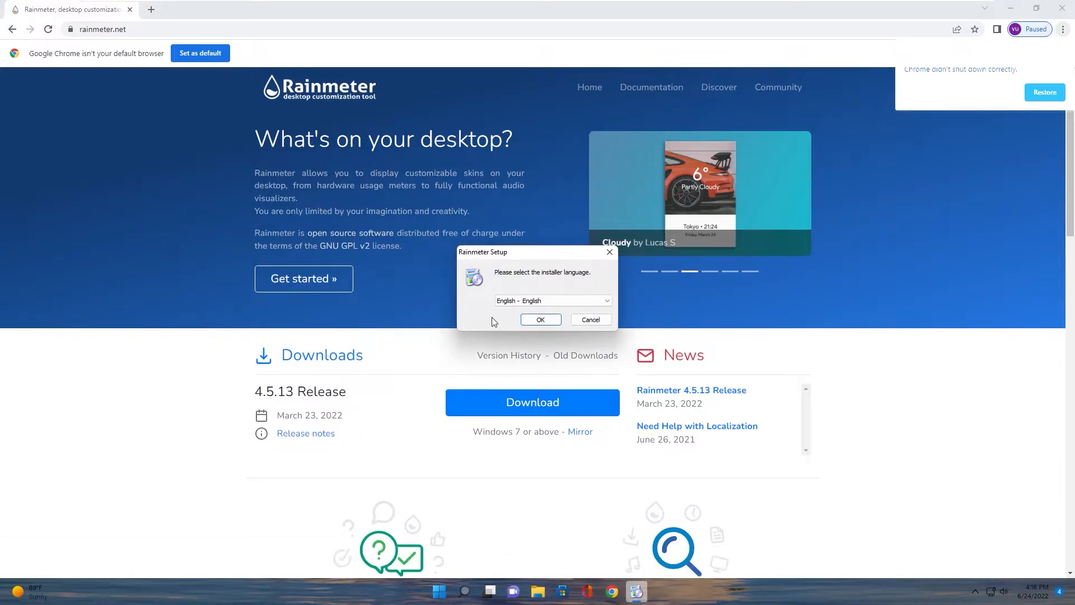
pyautogui.click(532, 322)
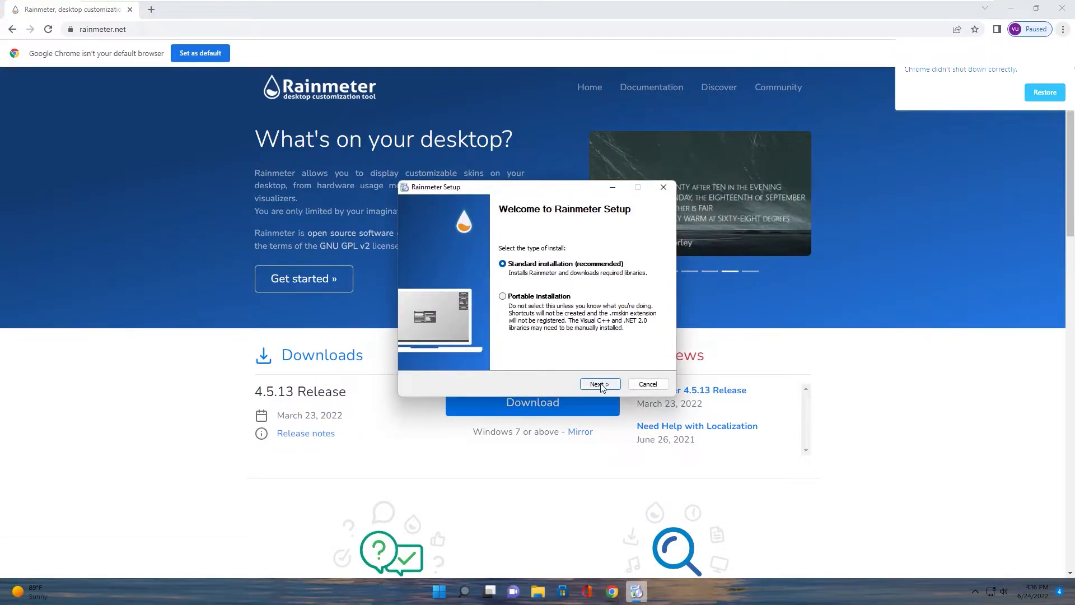
pyautogui.click(601, 384)
pyautogui.click(601, 385)
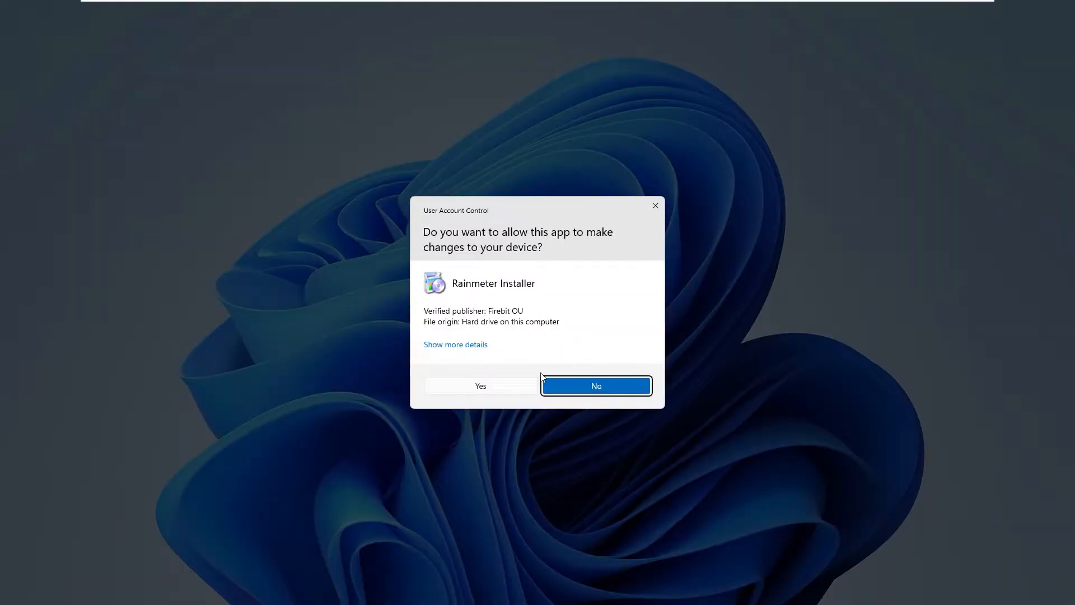
pyautogui.click(480, 385)
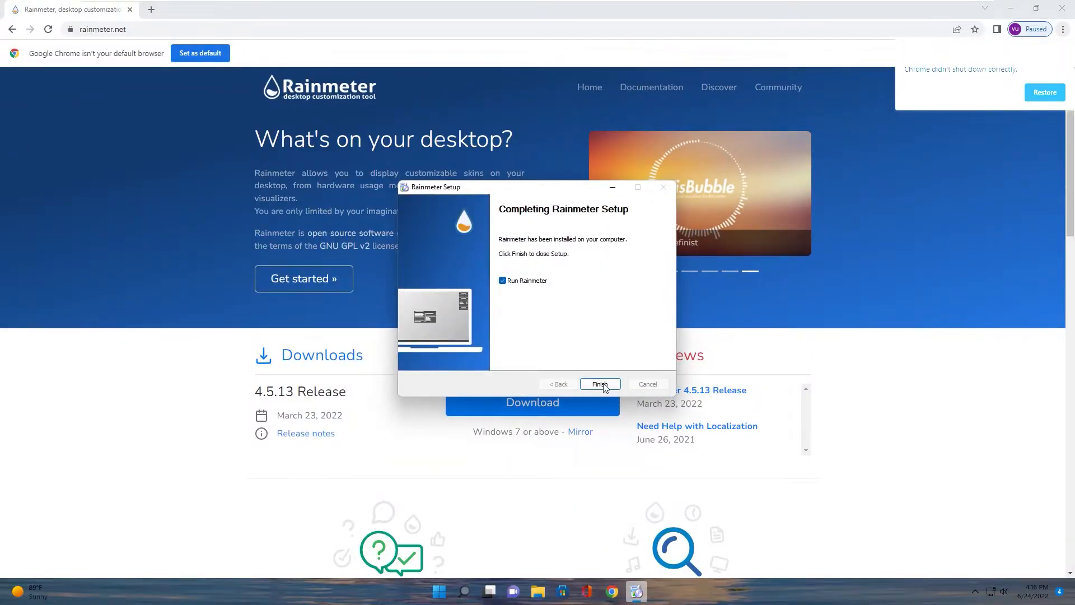
pyautogui.click(602, 385)
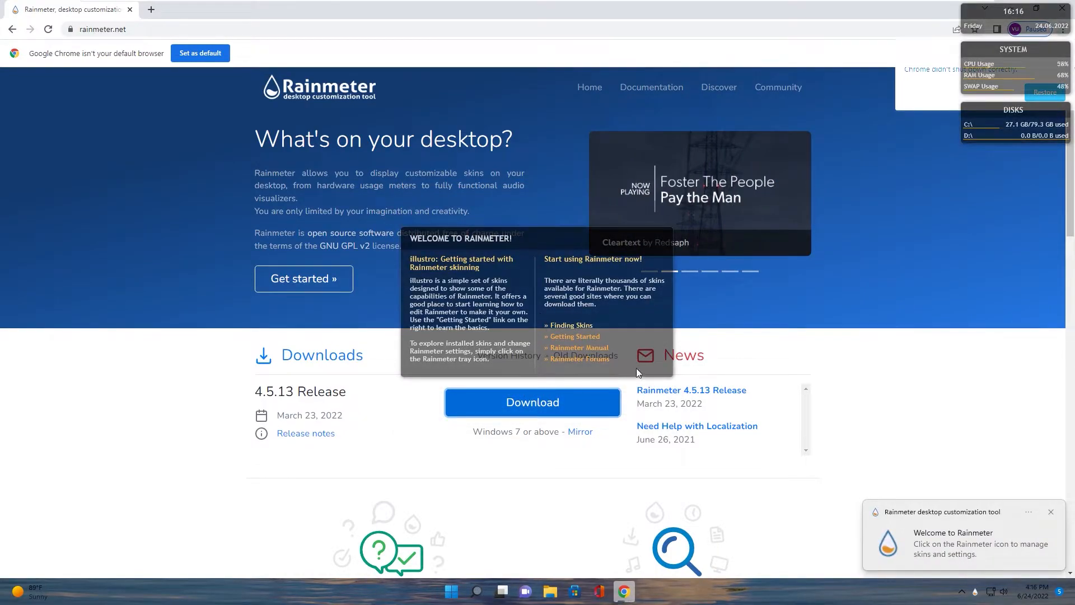
# Step: Unload the default illustro Welcome, clock, System and Disk skins, minimizing the browser to reach the desktop
pyautogui.rightClick(623, 368)
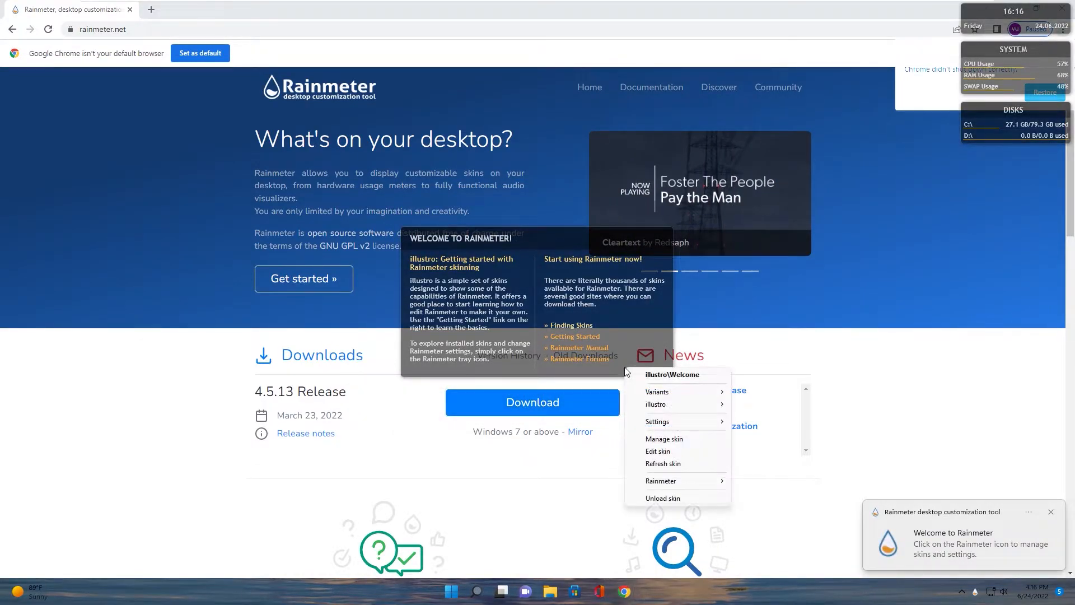
pyautogui.click(661, 498)
pyautogui.click(1010, 9)
pyautogui.rightClick(980, 23)
pyautogui.click(1003, 154)
pyautogui.rightClick(974, 53)
pyautogui.click(995, 179)
pyautogui.rightClick(979, 112)
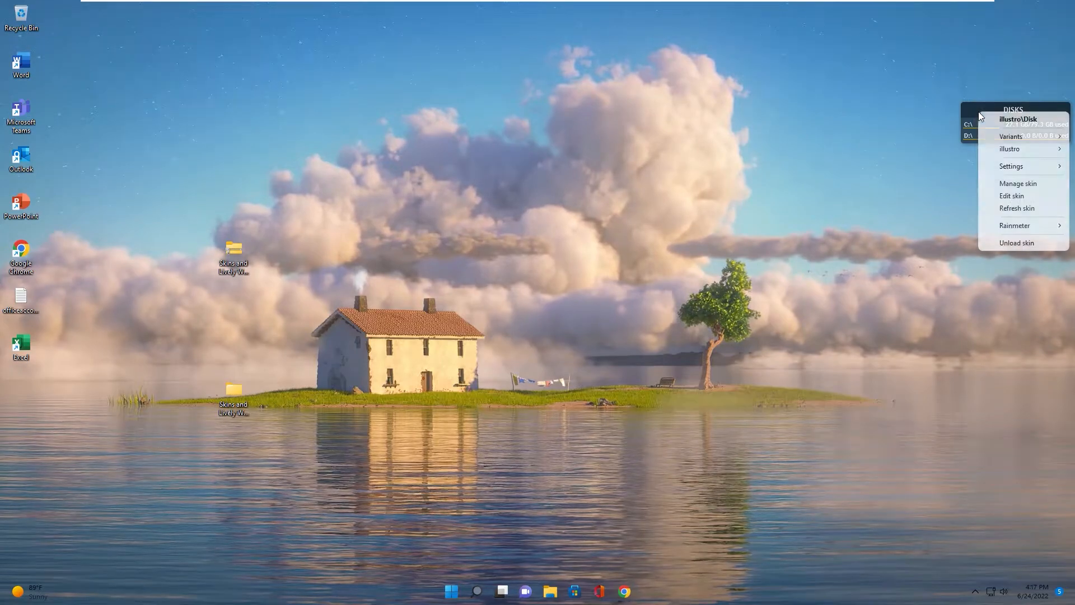
pyautogui.click(1001, 243)
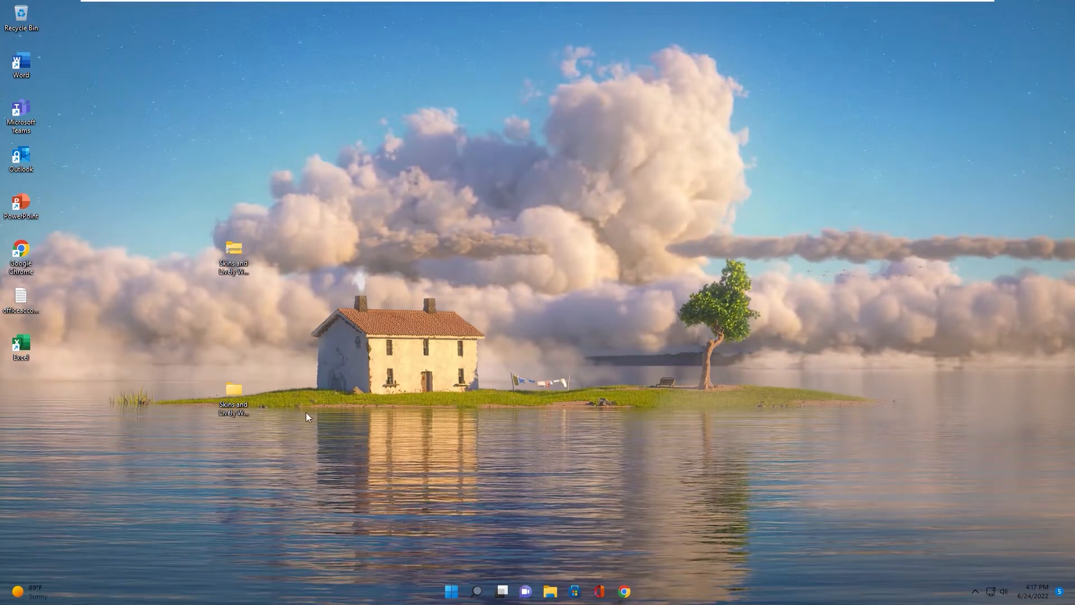
# Step: Open the Manage Rainmeter window from the system tray and open the illustro skin's folder in File Explorer
pyautogui.click(974, 590)
pyautogui.click(997, 560)
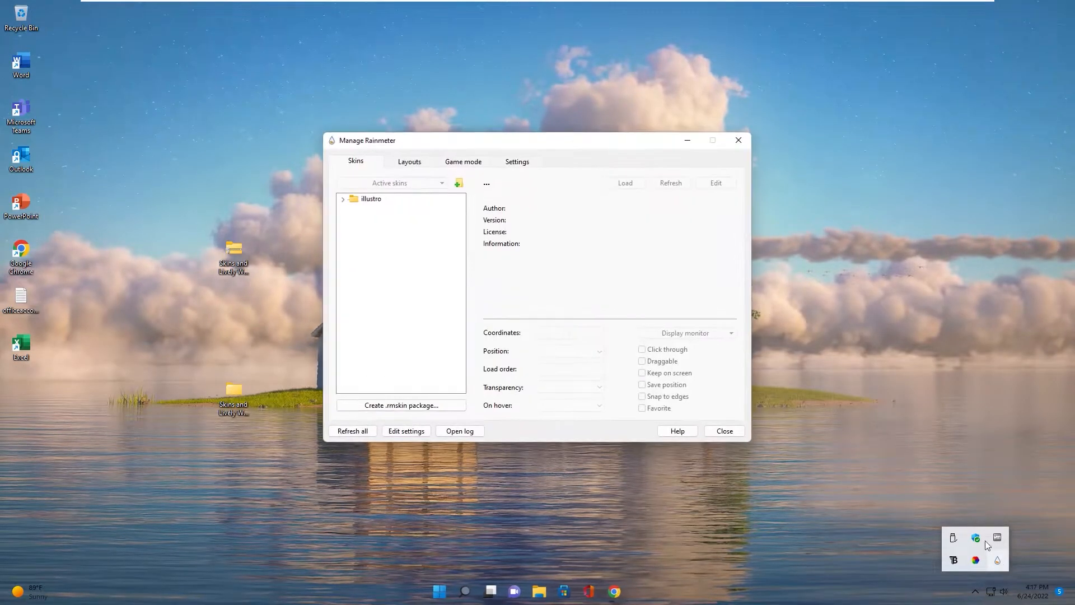
pyautogui.moveTo(429, 146)
pyautogui.mouseDown()
pyautogui.moveTo(403, 153)
pyautogui.moveTo(448, 150)
pyautogui.mouseUp()
pyautogui.click(377, 205)
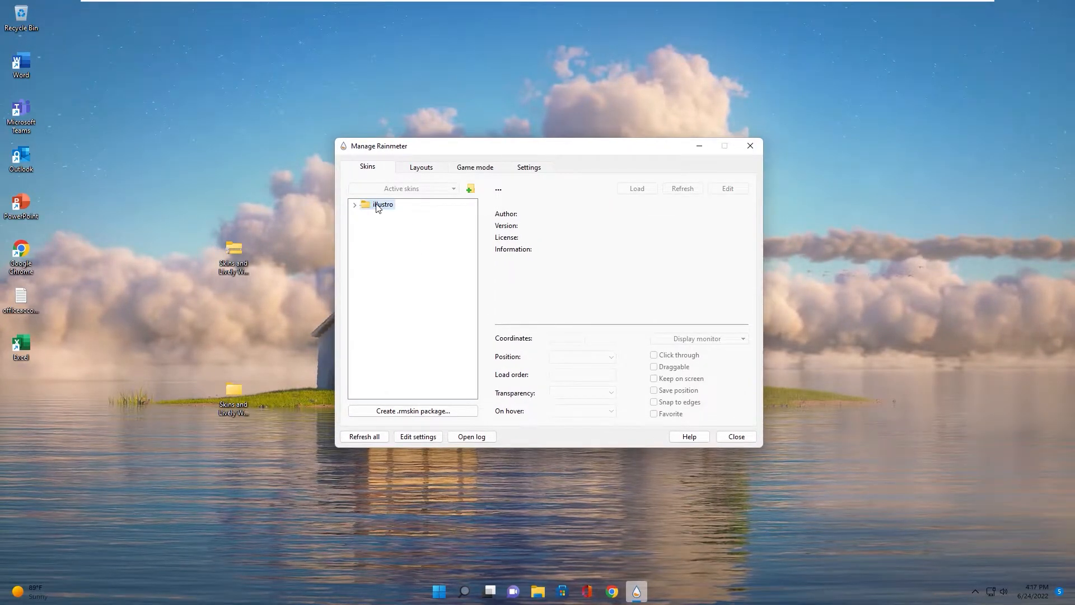
pyautogui.rightClick(377, 207)
pyautogui.click(408, 224)
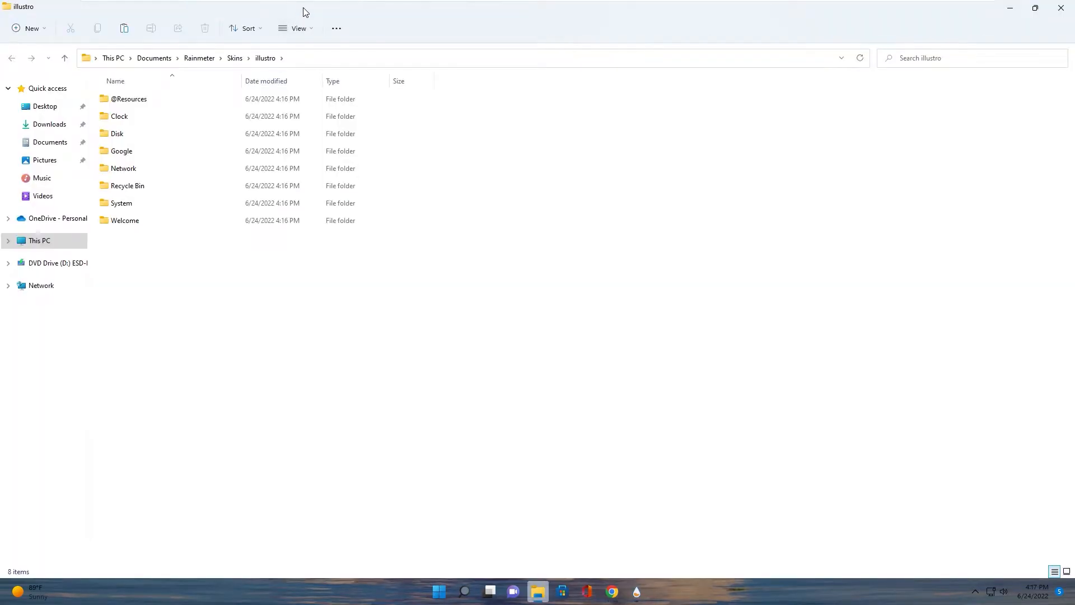
# Step: Shrink the folder window and move it aside, go up to the Rainmeter Skins folder, and minimize Manage Rainmeter
pyautogui.doubleClick(305, 11)
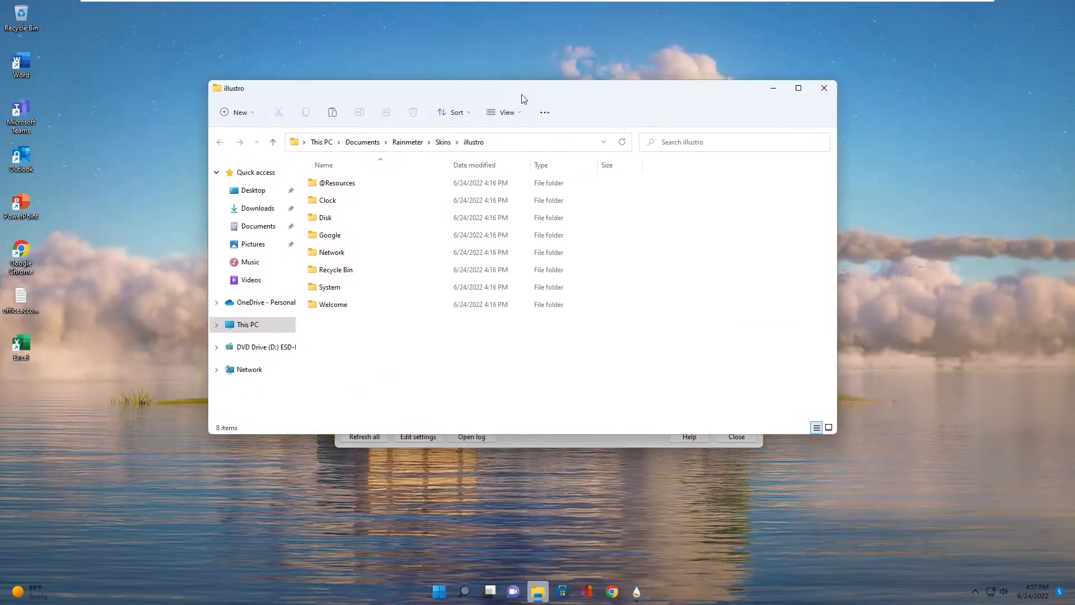
pyautogui.moveTo(523, 92); pyautogui.dragTo(737, 178)
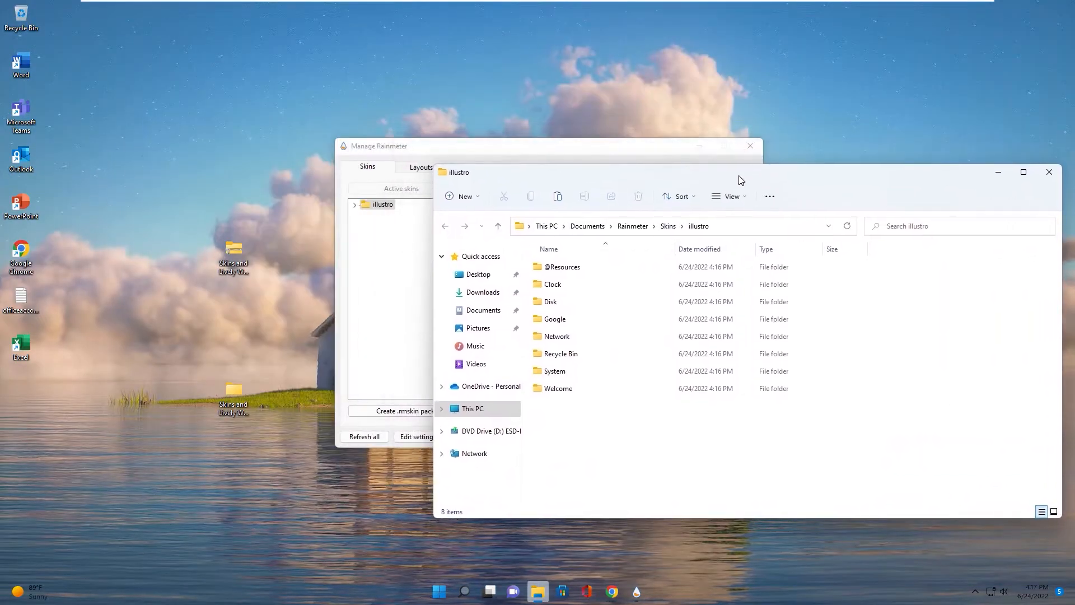
pyautogui.click(667, 226)
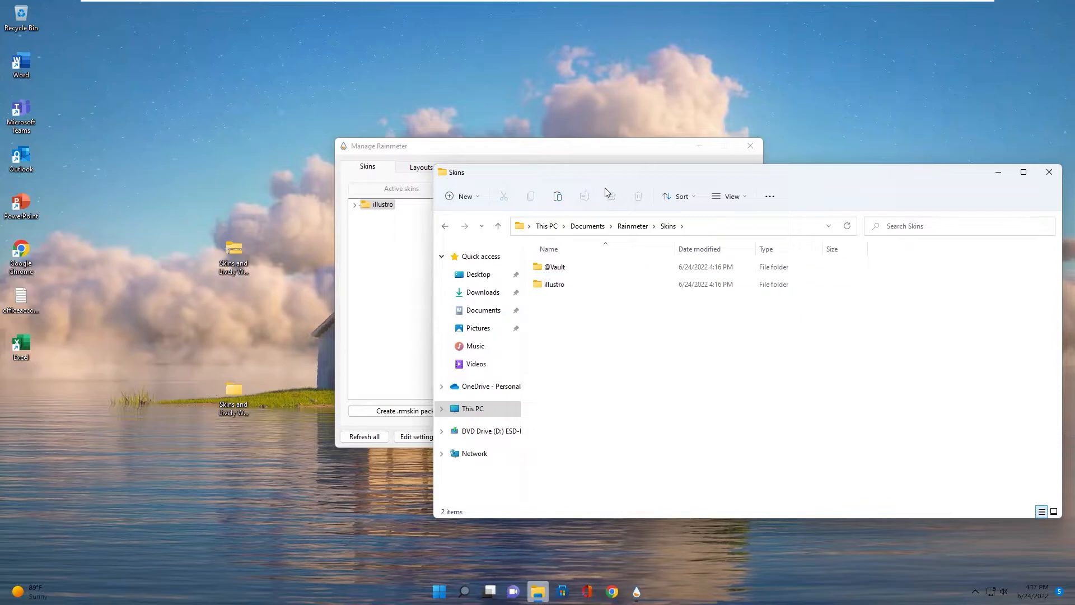
pyautogui.moveTo(598, 174); pyautogui.dragTo(667, 167)
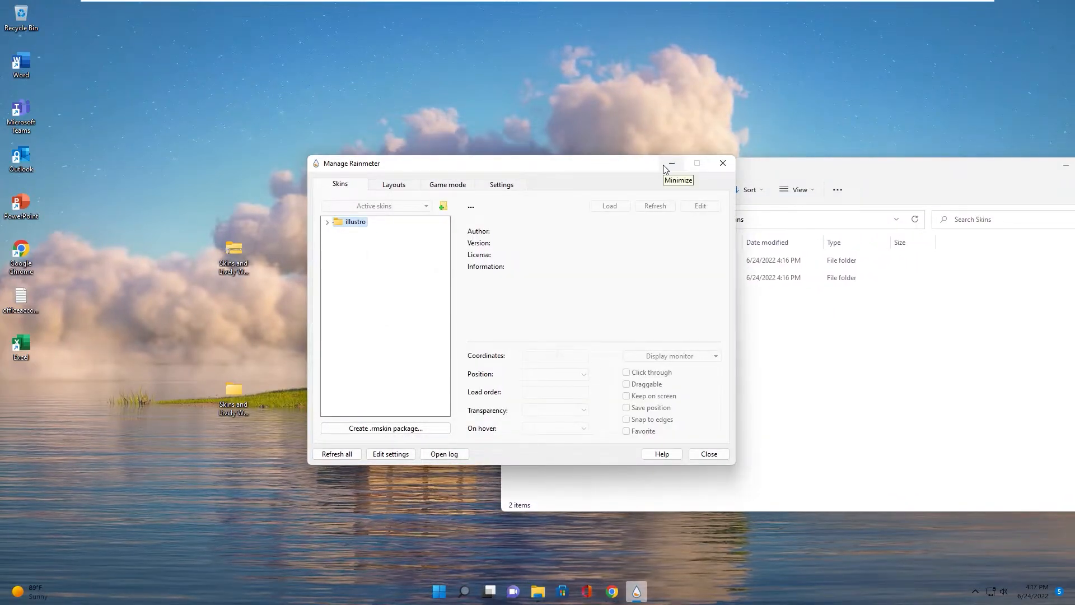
pyautogui.click(666, 166)
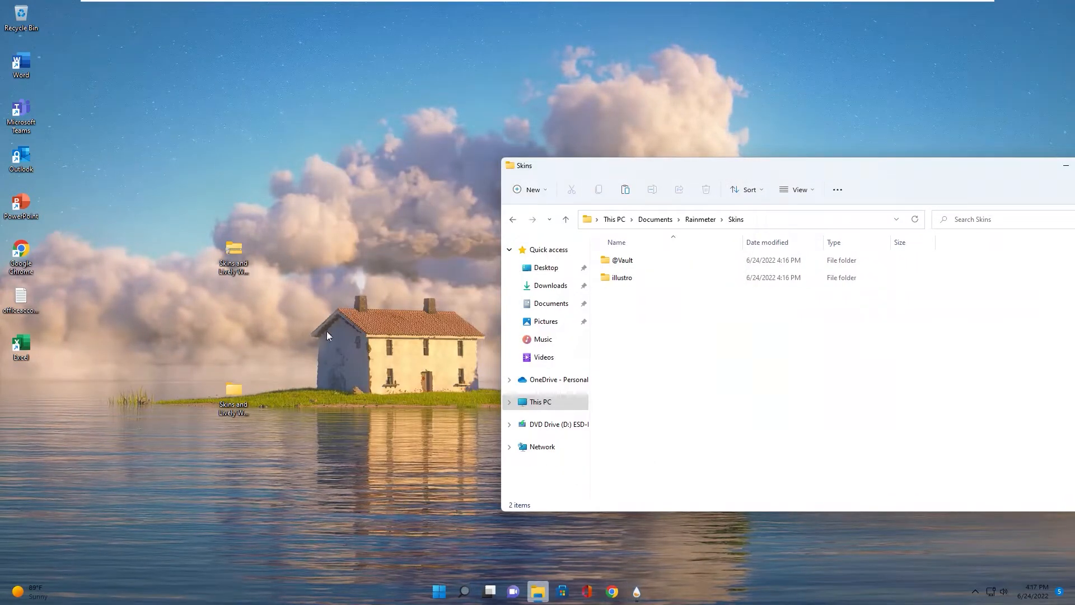
# Step: Copy the Amatical, colore dock 2, Laro and WeatherDesk_API folders from PCTech - Skins into Rainmeter's Skins folder, and minimize both folder windows
pyautogui.doubleClick(234, 393)
pyautogui.click(128, 109)
pyautogui.doubleClick(129, 107)
pyautogui.doubleClick(130, 105)
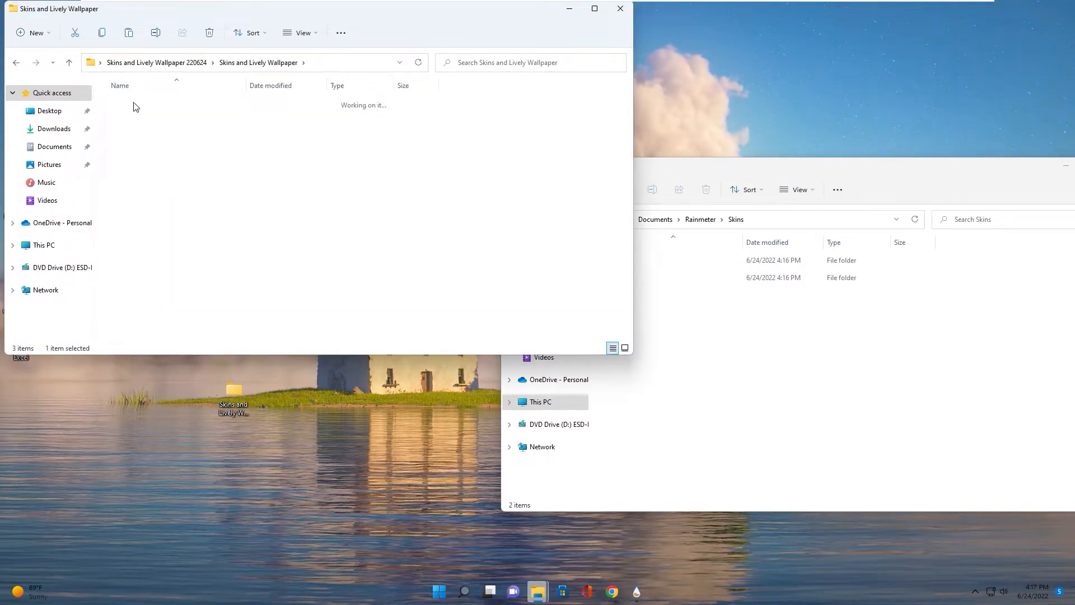
pyautogui.moveTo(140, 208); pyautogui.dragTo(134, 108)
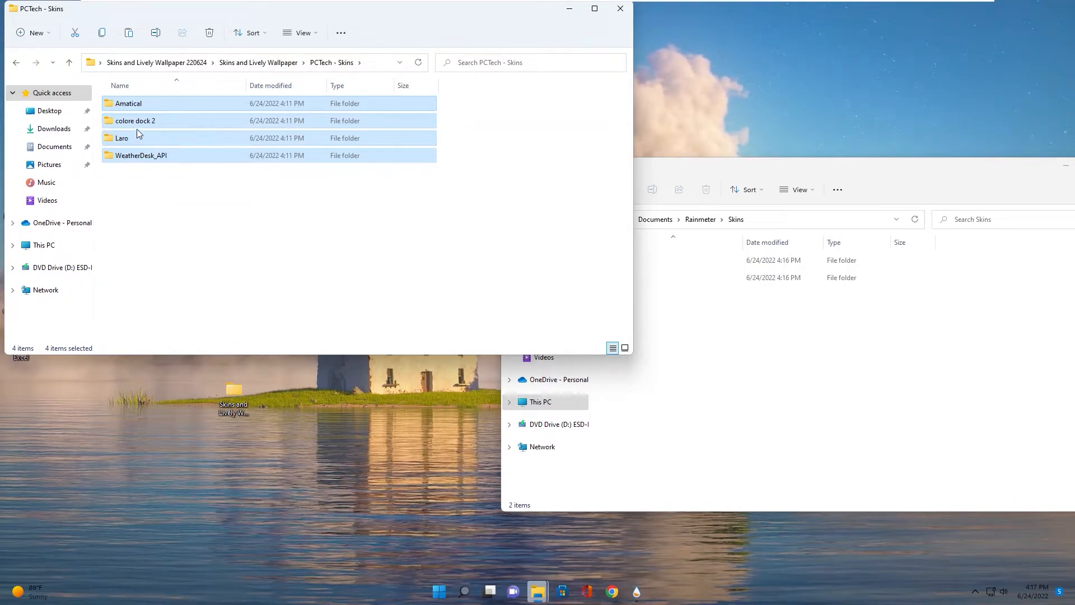
pyautogui.click(724, 167)
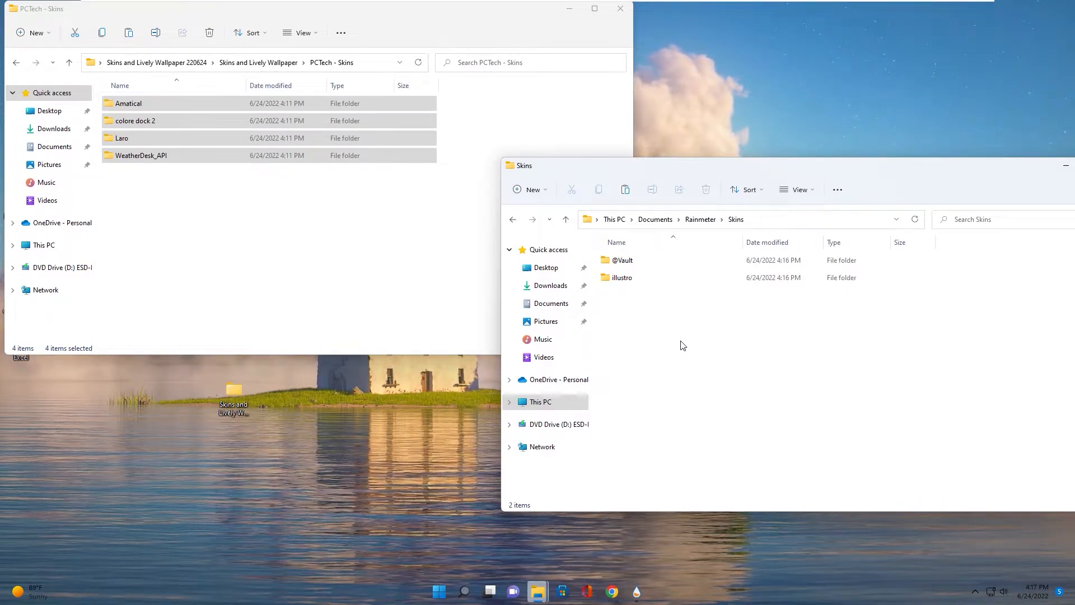
pyautogui.hotkey('ctrl', 'v')
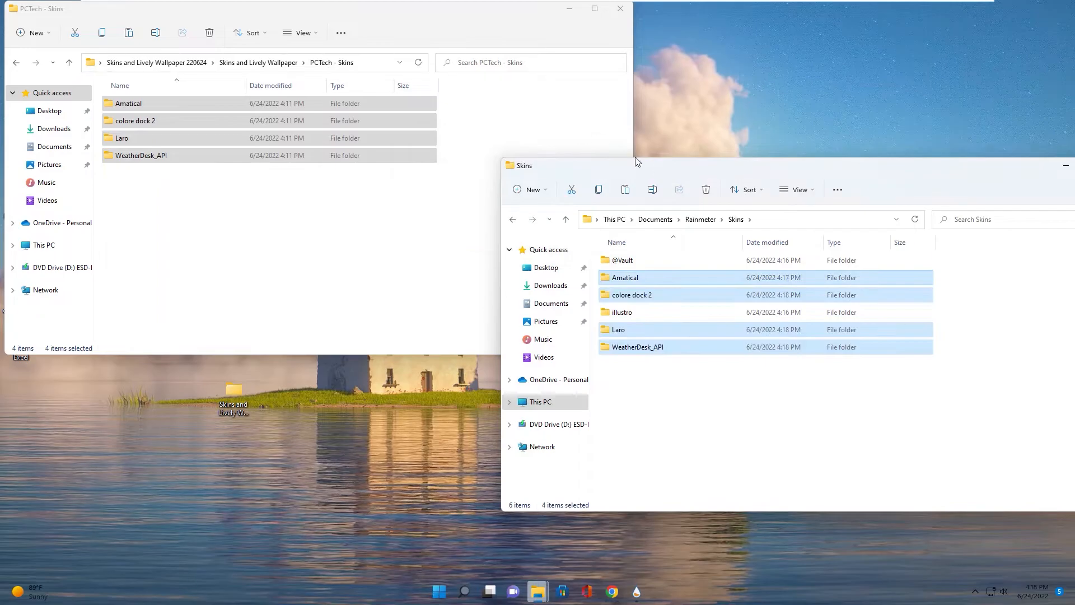
pyautogui.click(568, 9)
pyautogui.moveTo(838, 168); pyautogui.dragTo(601, 148)
pyautogui.click(829, 146)
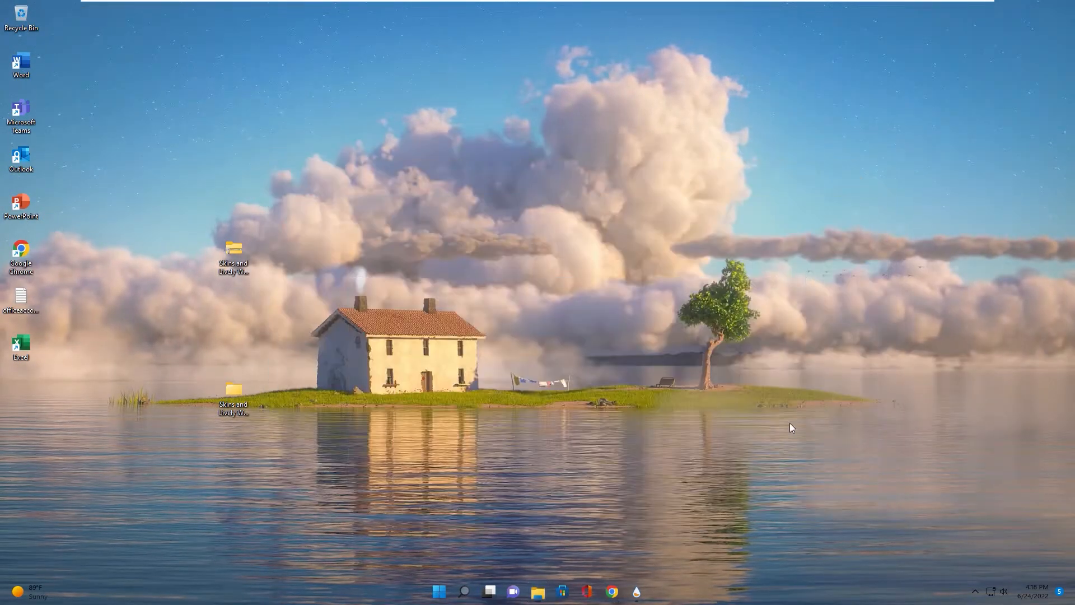
# Step: Restore Manage Rainmeter, refresh all skins to load the copied folders into the list, and minimize the window
pyautogui.click(635, 593)
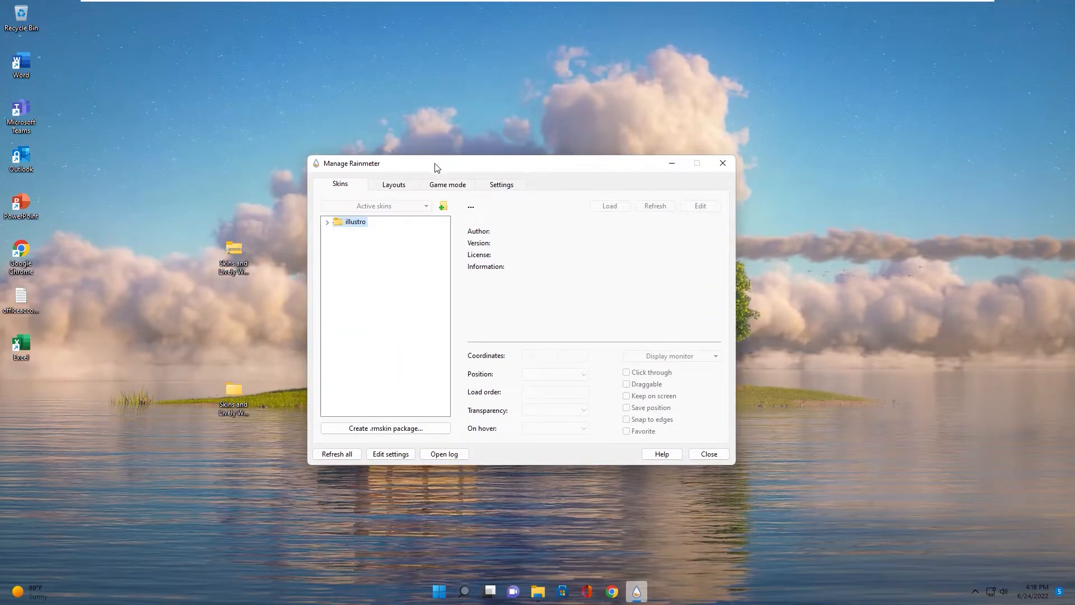
pyautogui.moveTo(437, 168); pyautogui.dragTo(459, 166)
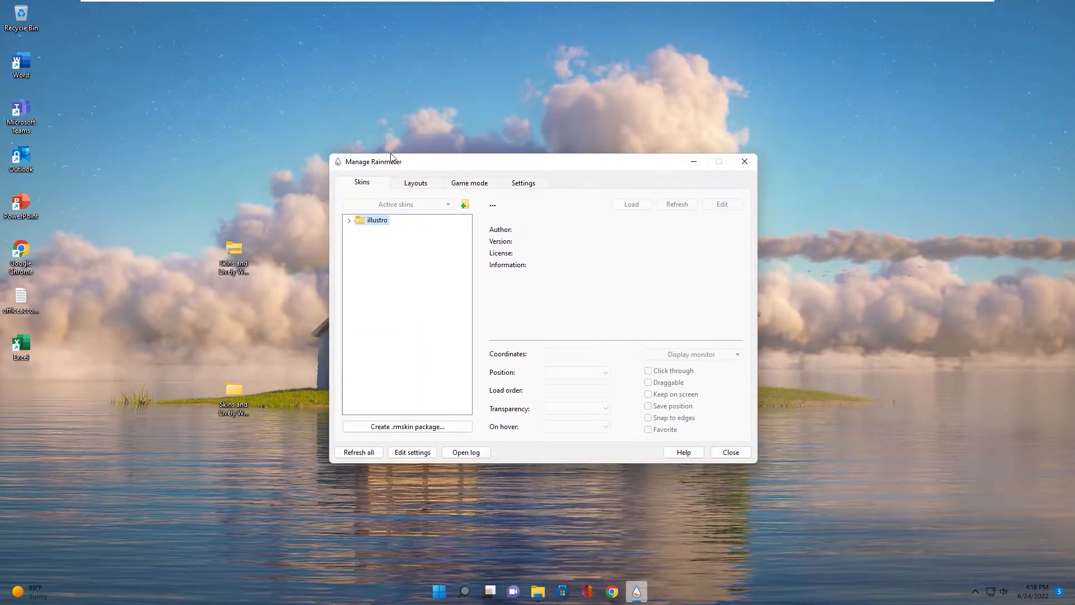
pyautogui.click(353, 456)
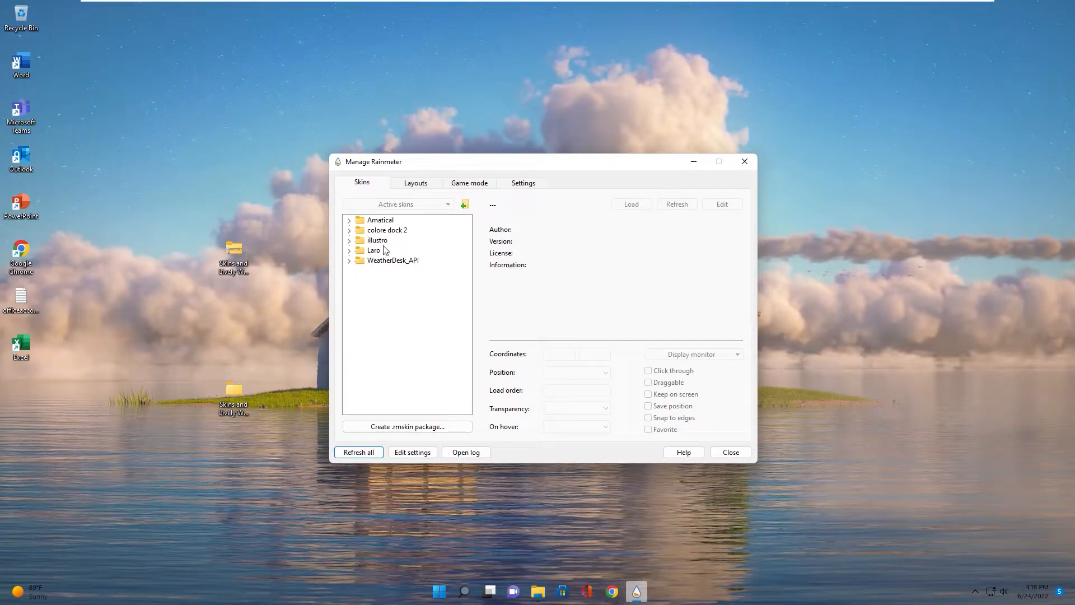
pyautogui.moveTo(544, 167); pyautogui.dragTo(593, 161)
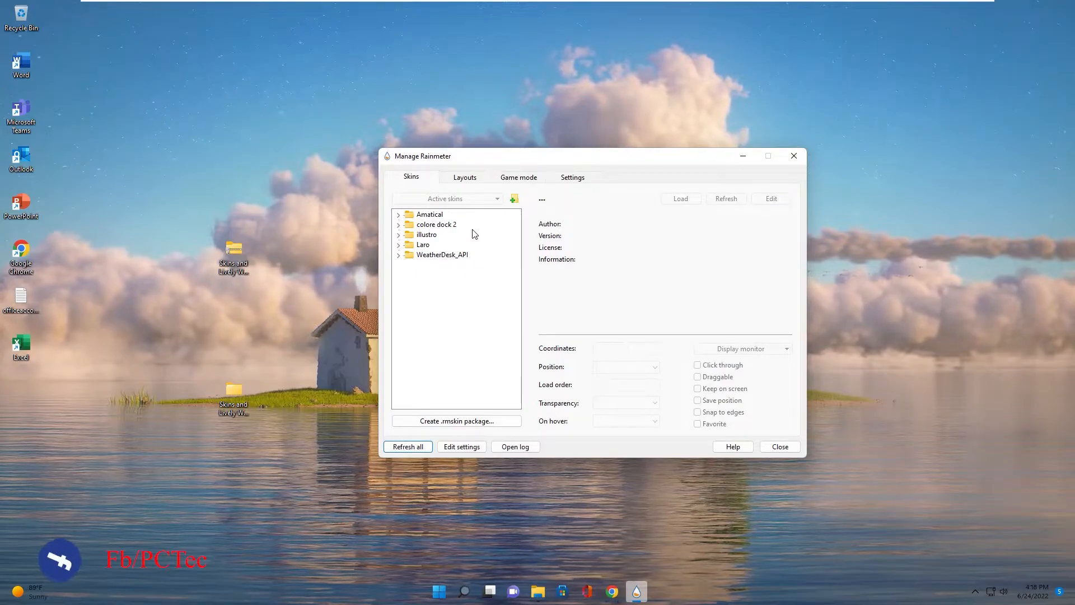
pyautogui.click(743, 156)
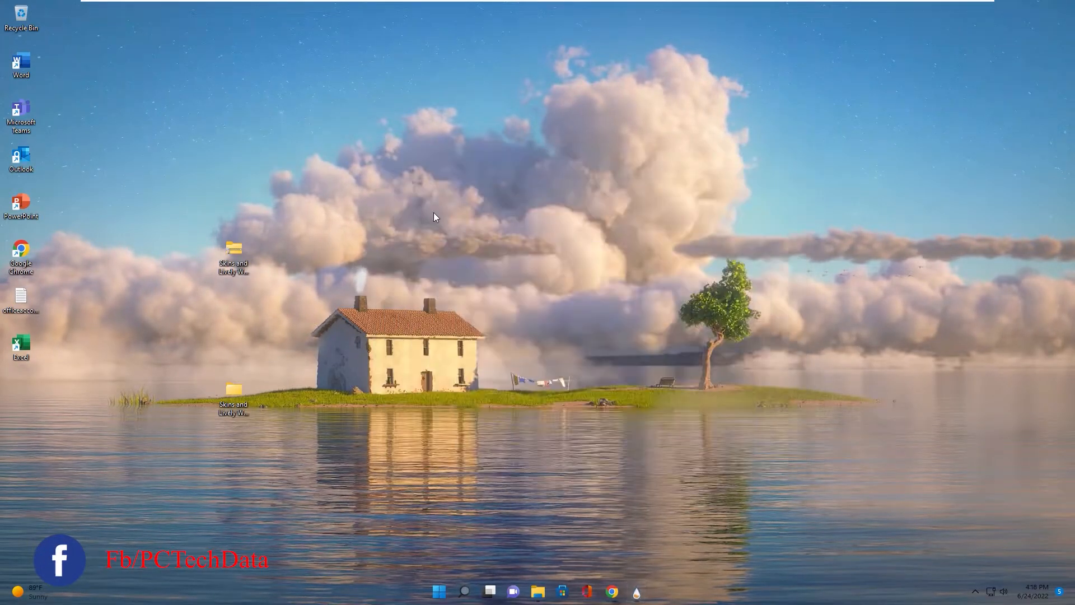
# Step: Hide all the desktop icons
pyautogui.rightClick(313, 140)
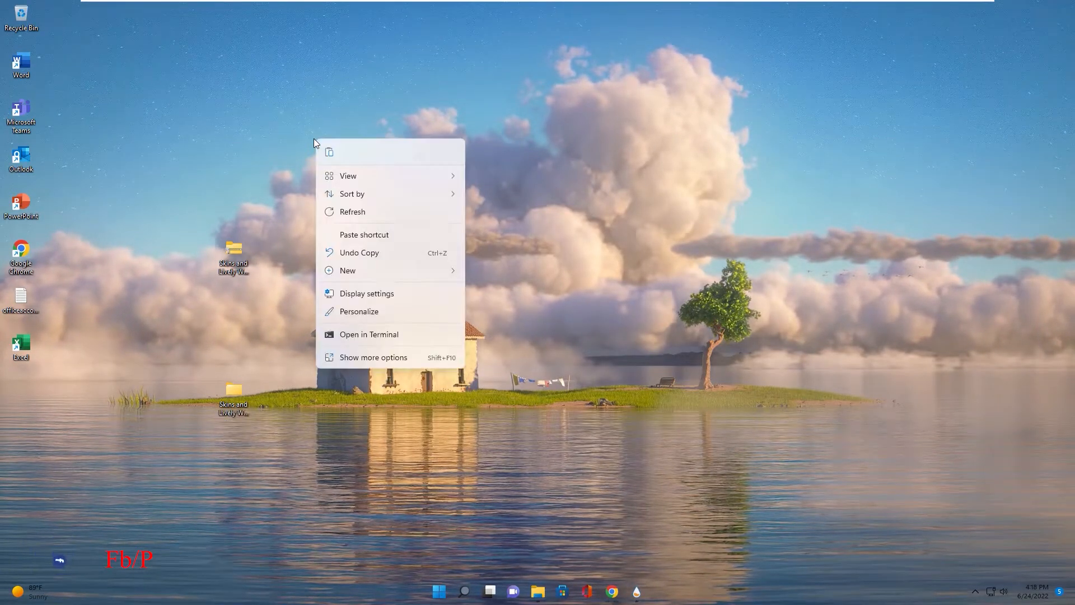
pyautogui.moveTo(393, 179)
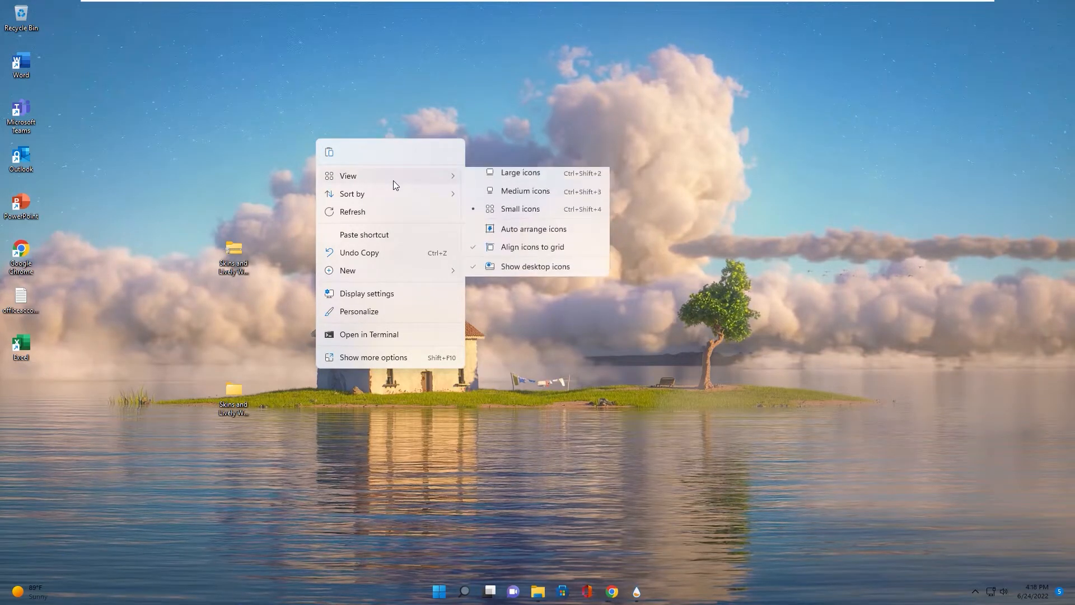
pyautogui.click(515, 273)
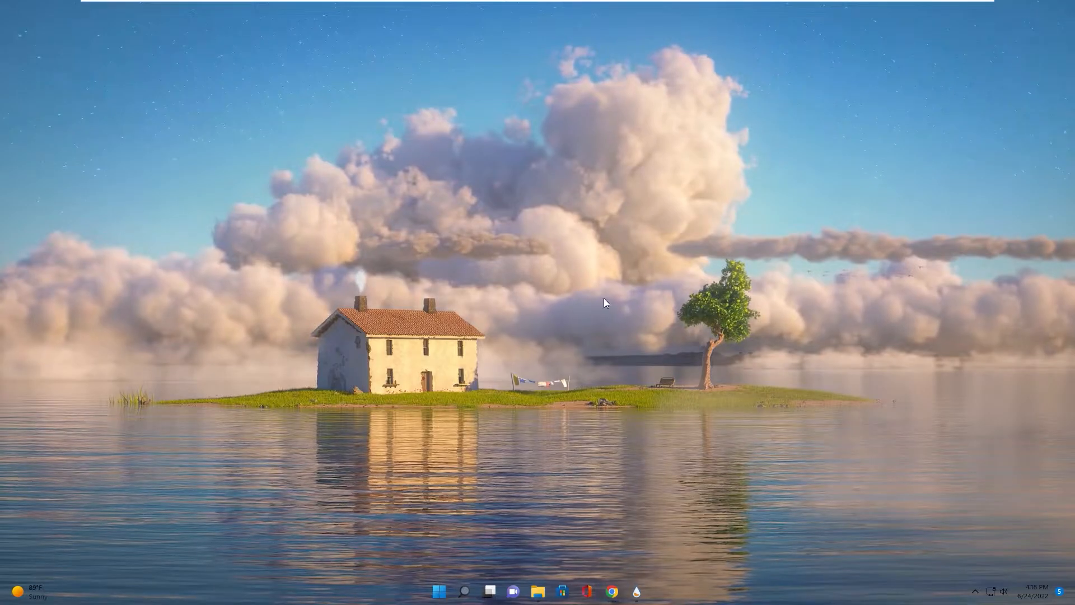
# Step: Close the Rainmeter web page window and both open folder windows
pyautogui.moveTo(612, 591)
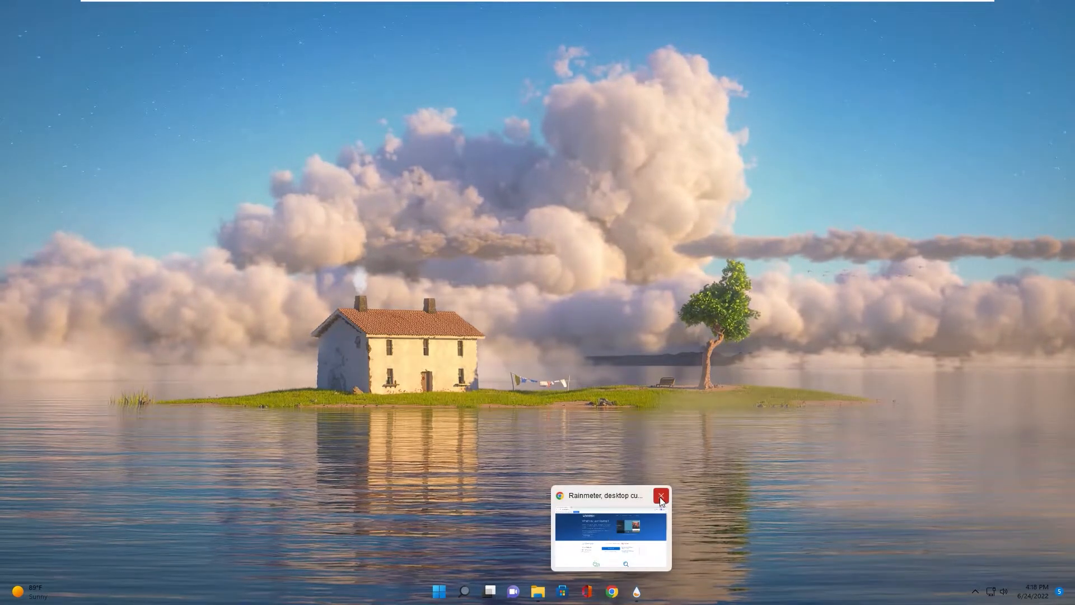
pyautogui.click(659, 496)
pyautogui.moveTo(550, 598)
pyautogui.click(653, 495)
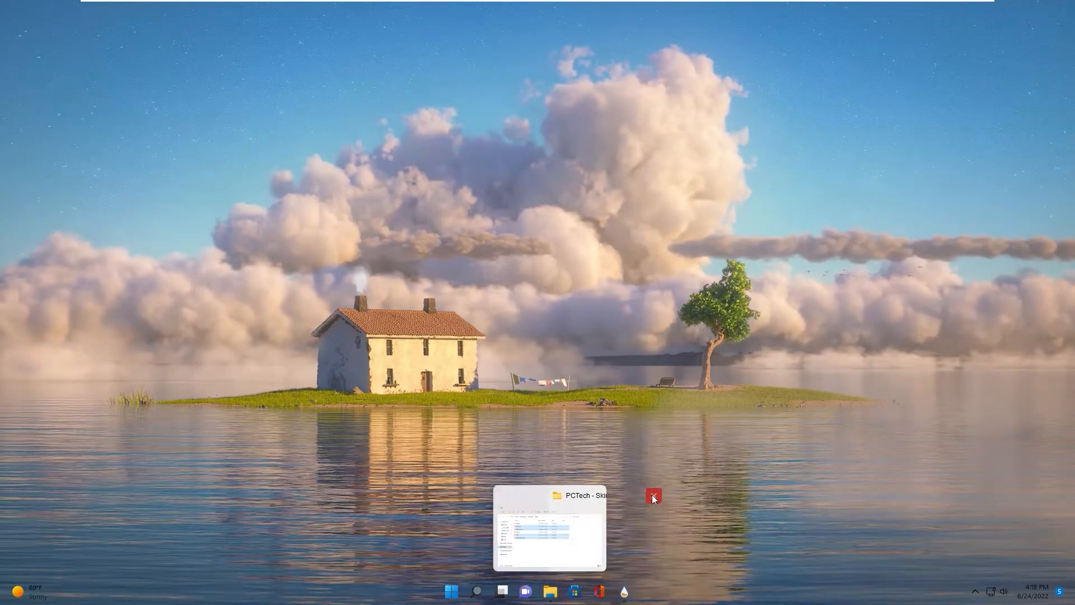
pyautogui.click(591, 496)
# Step: Restore Manage Rainmeter, move its window lower, and load Visualizer.ini from the Amatical skin folder
pyautogui.moveTo(624, 592)
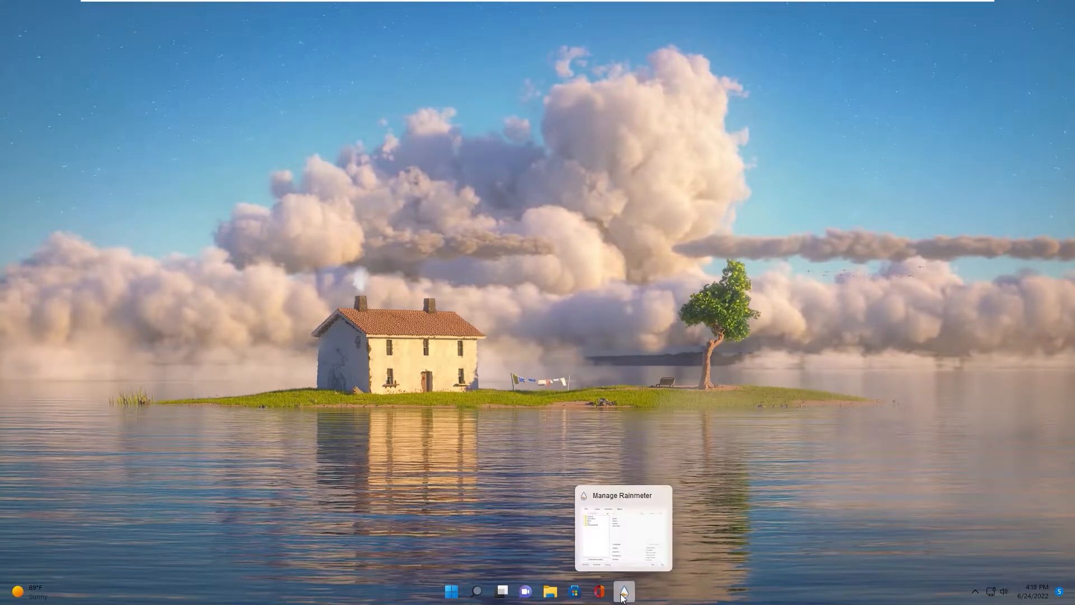
pyautogui.click(624, 529)
pyautogui.moveTo(472, 163); pyautogui.dragTo(456, 188)
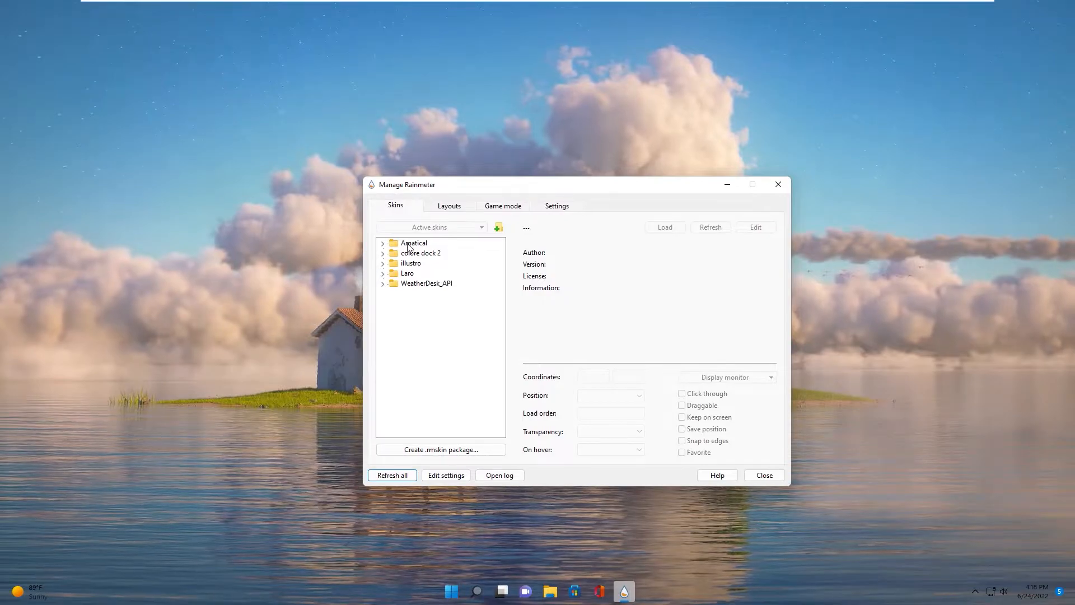
pyautogui.click(382, 244)
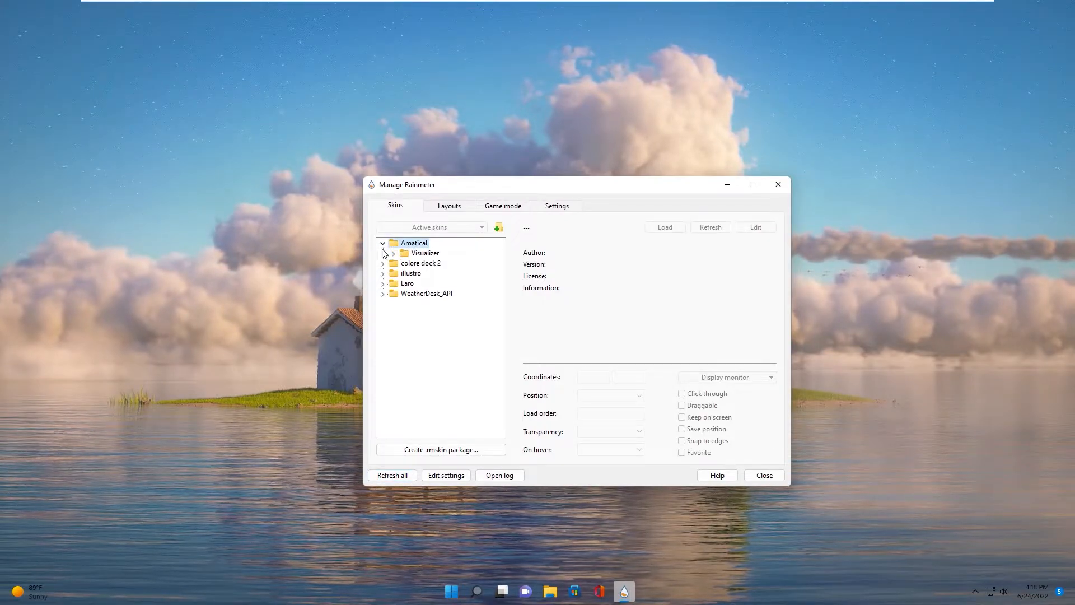
pyautogui.click(393, 255)
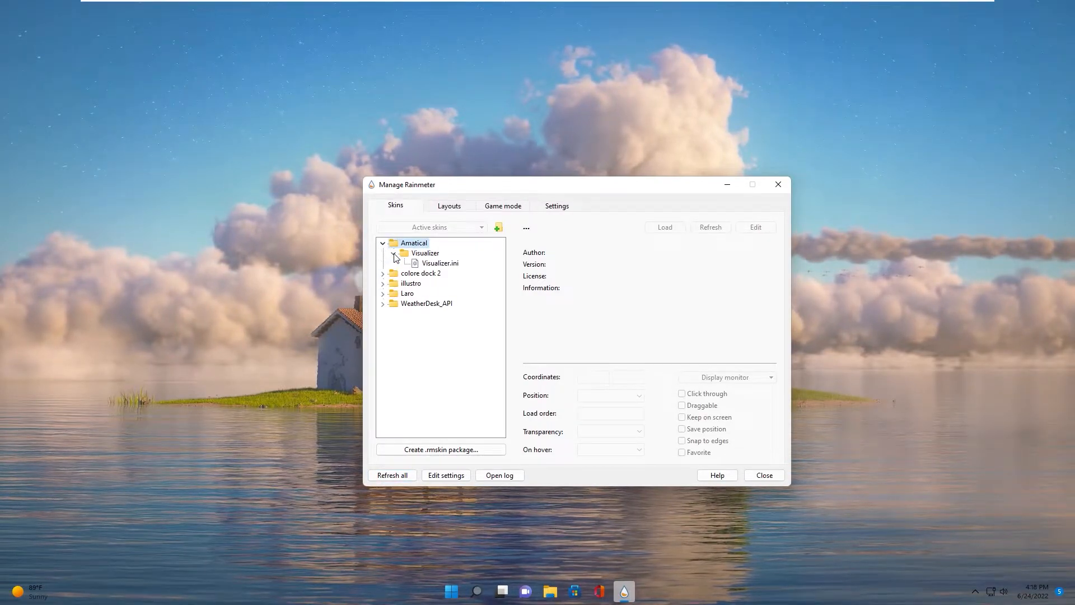
pyautogui.rightClick(433, 264)
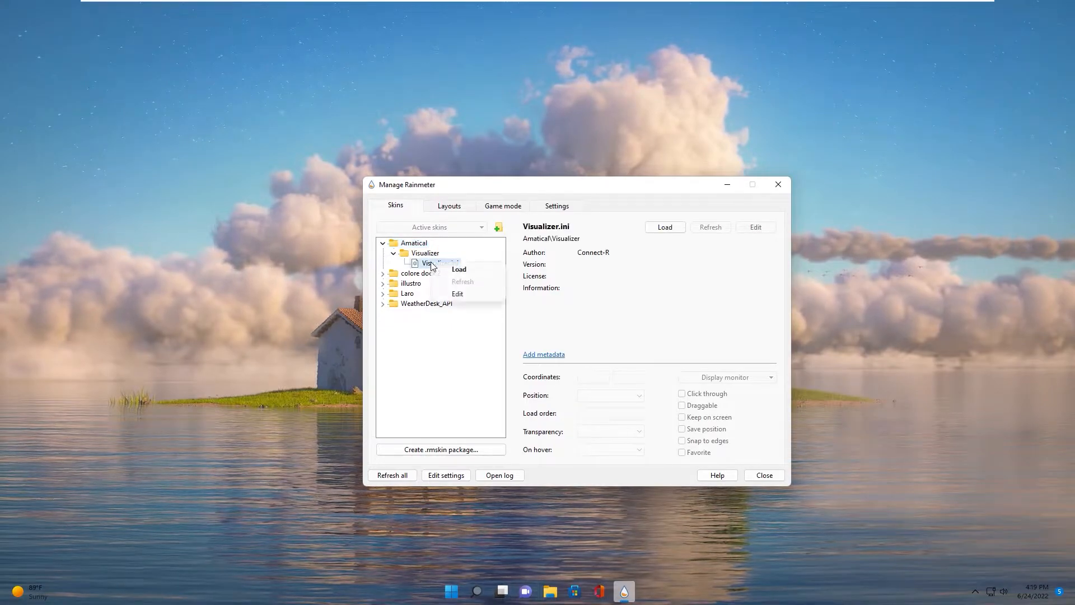
pyautogui.click(455, 268)
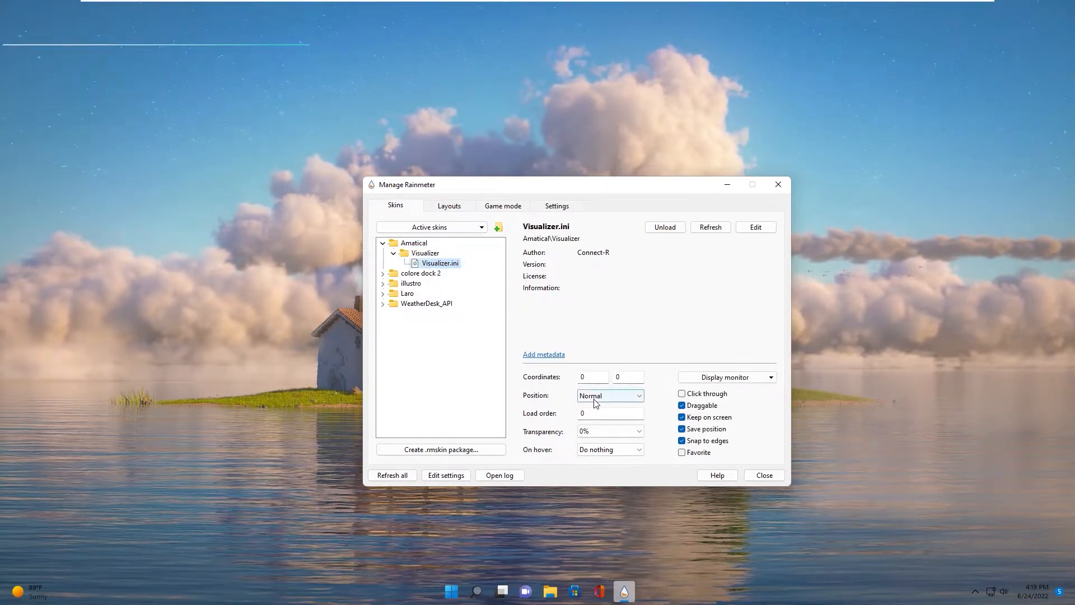
# Step: Set the visualizer's position to On desktop and place it centred just above the taskbar, moving Manage Rainmeter out of the way
pyautogui.click(595, 398)
pyautogui.click(595, 407)
pyautogui.moveTo(525, 194); pyautogui.dragTo(775, 107)
pyautogui.moveTo(114, 47); pyautogui.dragTo(503, 550)
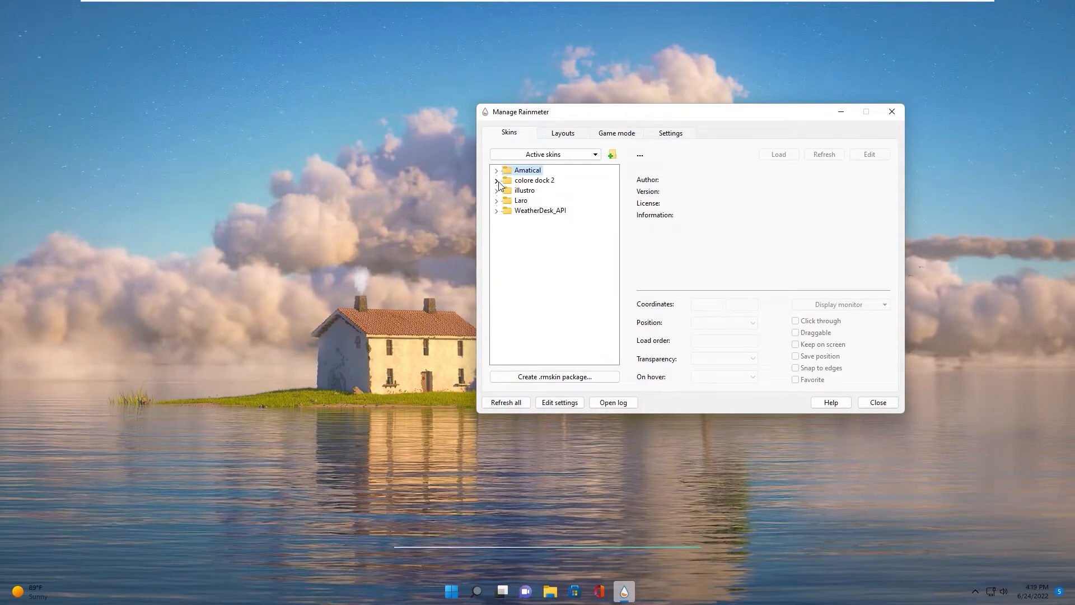
# Step: Load chrome.ini from the colore dock 2 skins, set its position to On desktop, and collapse its folder
pyautogui.click(497, 180)
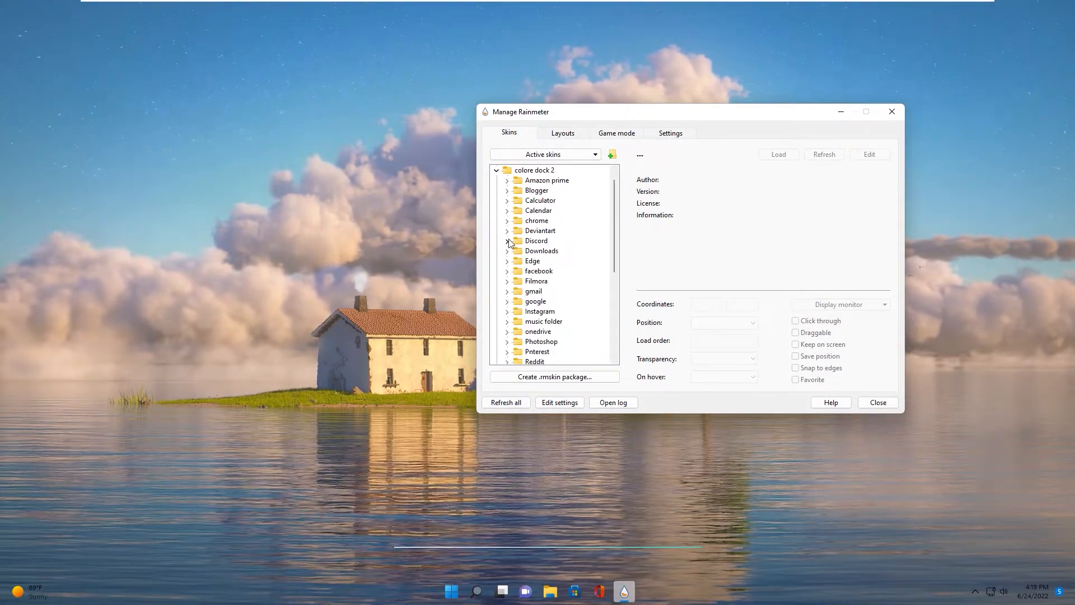
pyautogui.scroll(-5, 514, 246)
pyautogui.scroll(4, 516, 222)
pyautogui.scroll(2, 516, 223)
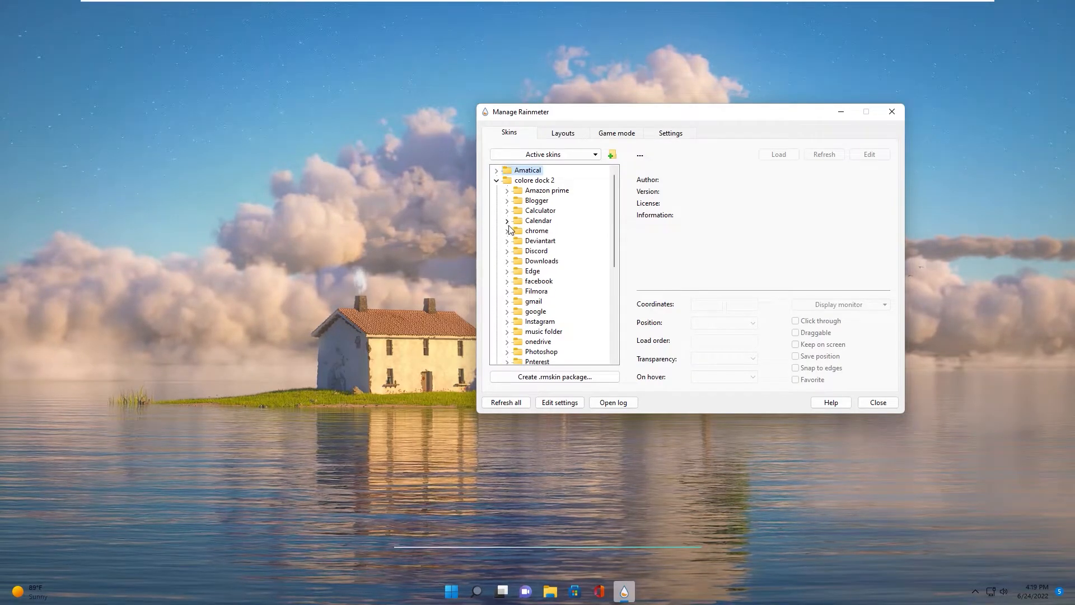
pyautogui.click(508, 231)
pyautogui.click(543, 240)
pyautogui.rightClick(544, 242)
pyautogui.click(568, 247)
pyautogui.click(722, 323)
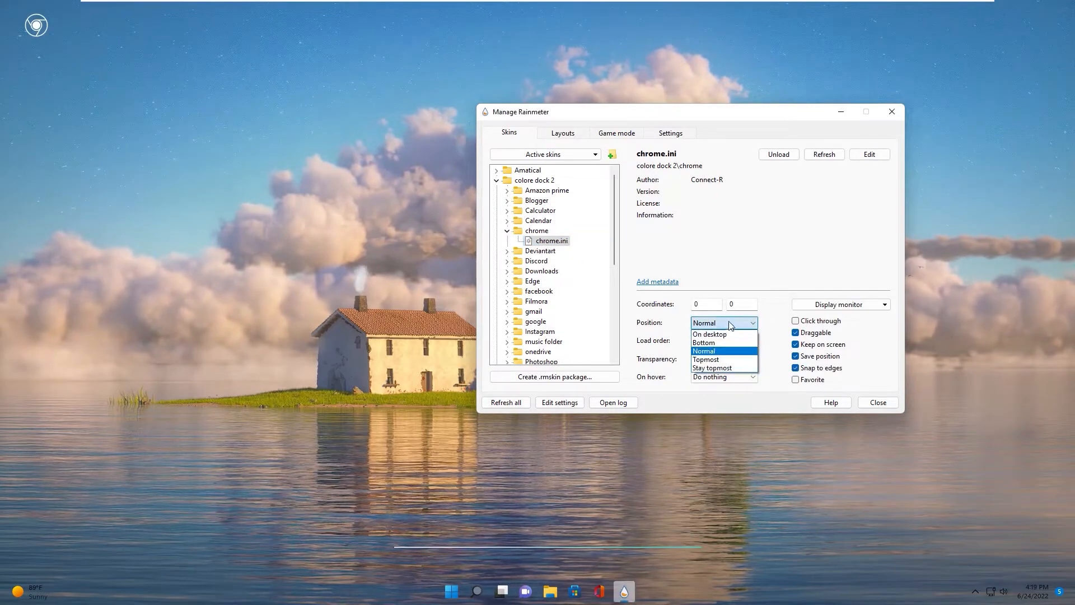
pyautogui.click(707, 335)
pyautogui.click(507, 231)
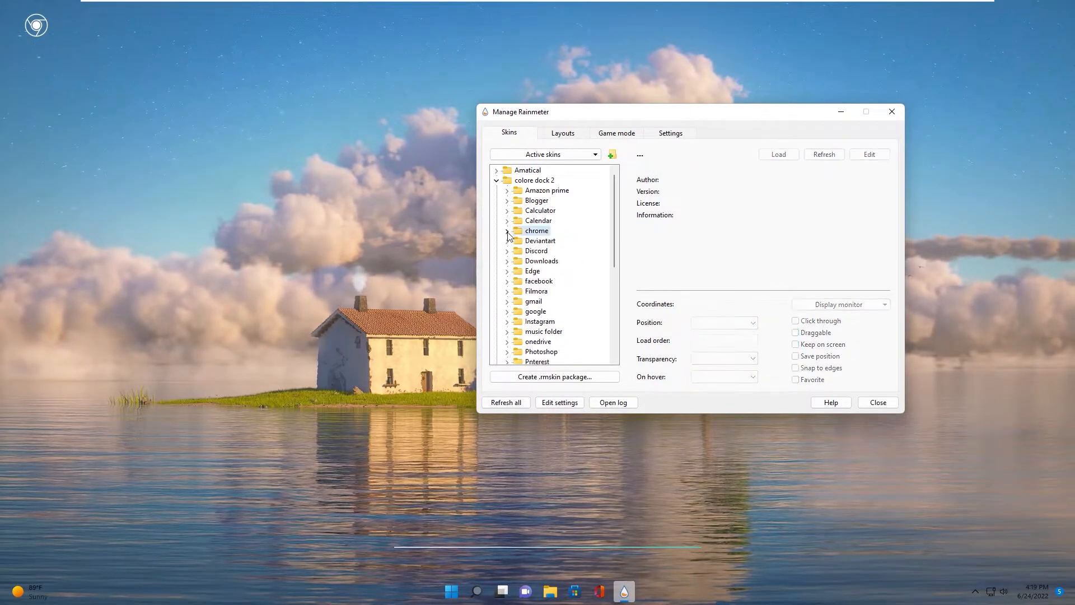
# Step: Load Edge.ini from the colore dock 2 skins, set its position to On desktop, and collapse its folder
pyautogui.click(508, 271)
pyautogui.click(543, 281)
pyautogui.rightClick(543, 281)
pyautogui.click(554, 287)
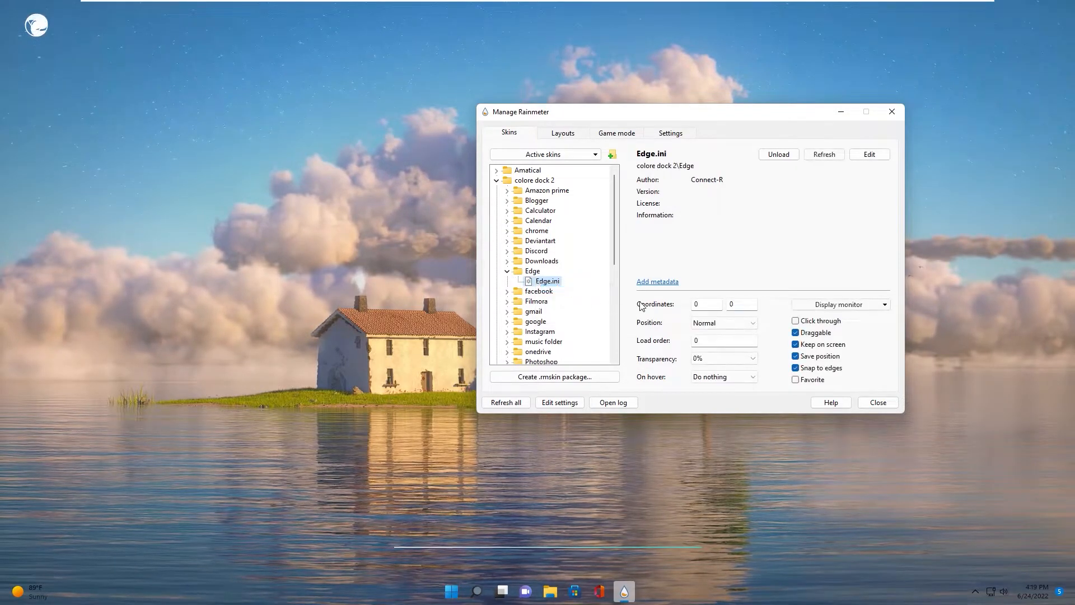
pyautogui.click(722, 323)
pyautogui.click(708, 334)
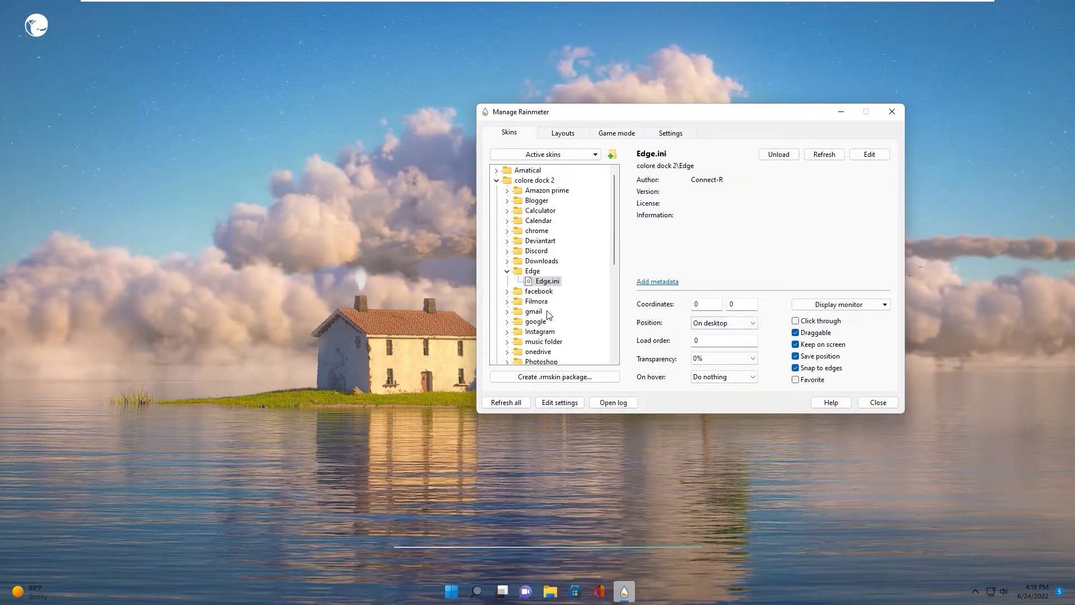
pyautogui.click(507, 271)
# Step: Load the This PC skin from colore dock 2, choose its Position setting, and collapse its folder
pyautogui.scroll(-2, 506, 330)
pyautogui.scroll(-3, 502, 315)
pyautogui.click(508, 291)
pyautogui.click(547, 301)
pyautogui.click(712, 327)
pyautogui.click(714, 367)
pyautogui.click(507, 291)
# Step: Load YouTube.ini from the colore dock 2 skins and set its position to On desktop
pyautogui.scroll(-1, 505, 331)
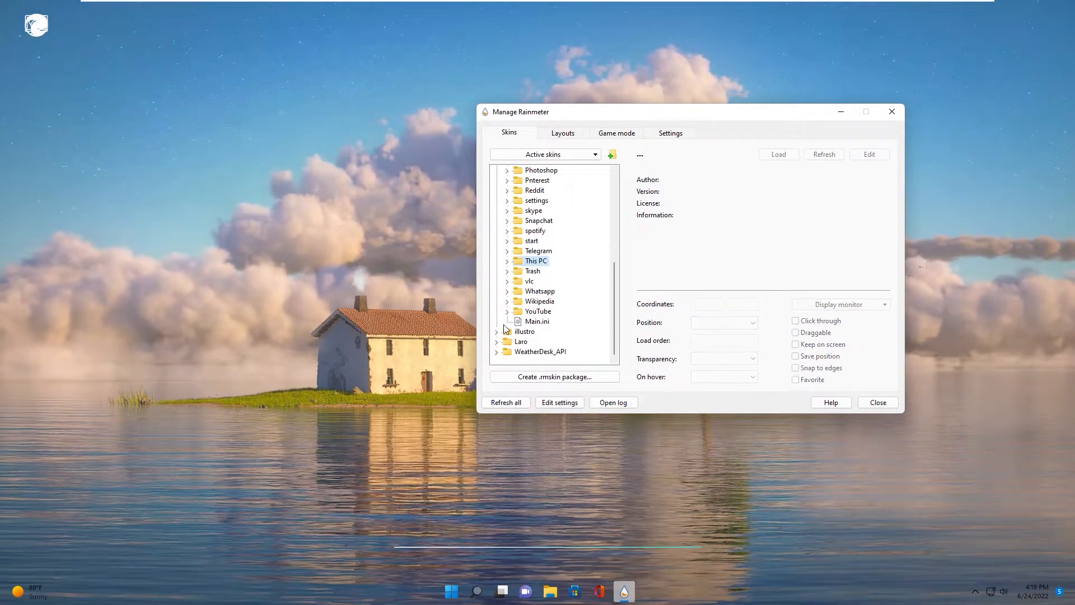
pyautogui.click(507, 312)
pyautogui.click(551, 321)
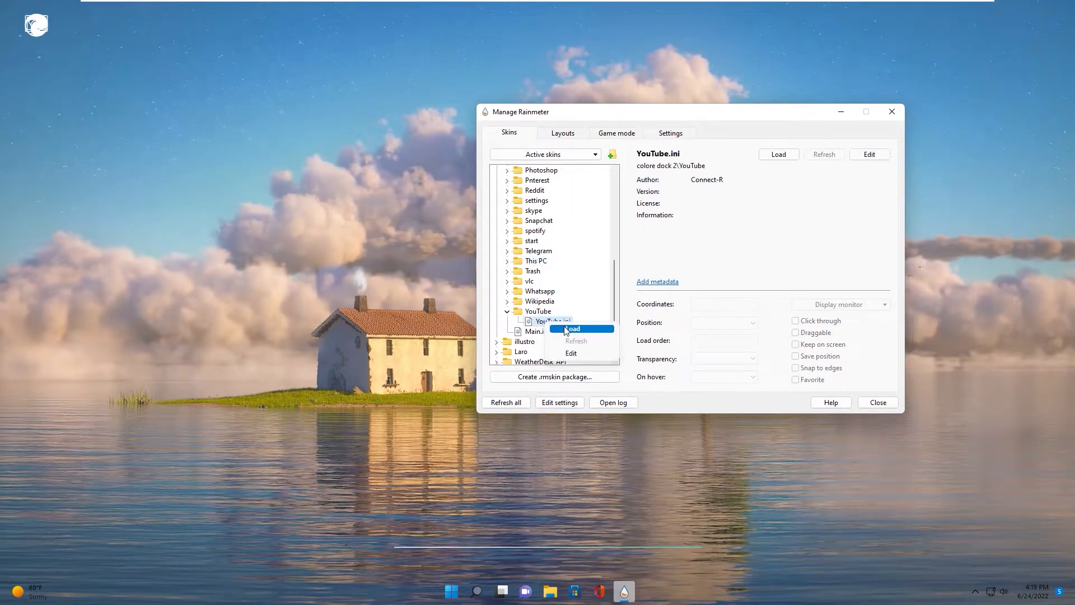
pyautogui.click(707, 323)
pyautogui.click(704, 335)
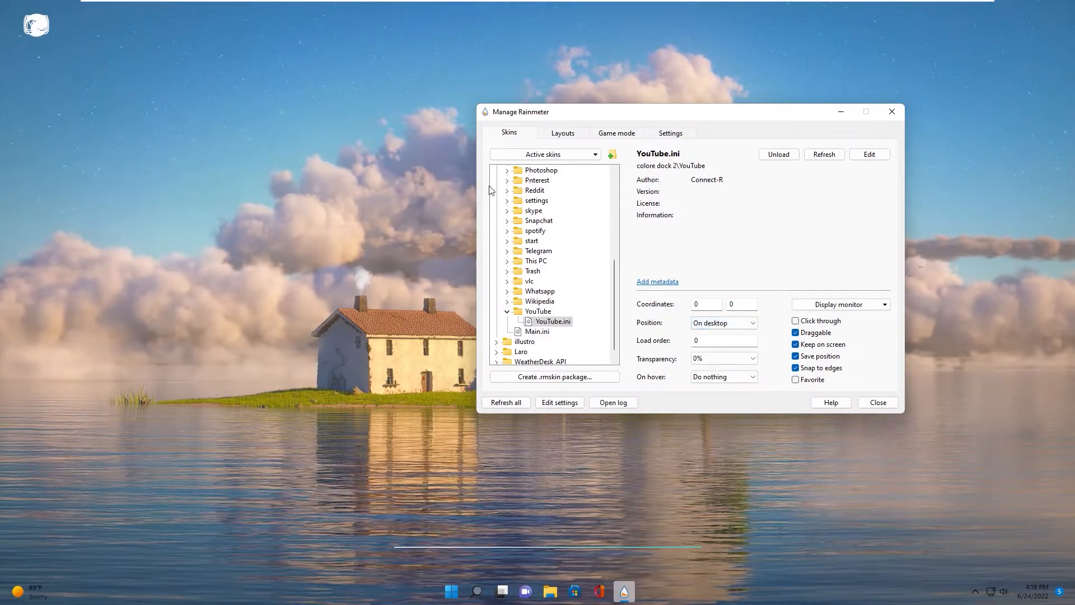
# Step: Arrange the Chrome, Edge, This PC and YouTube icons in a spaced vertical column along the left edge of the desktop
pyautogui.moveTo(42, 31); pyautogui.dragTo(43, 331)
pyautogui.moveTo(45, 30); pyautogui.dragTo(45, 424)
pyautogui.moveTo(37, 25); pyautogui.dragTo(41, 508)
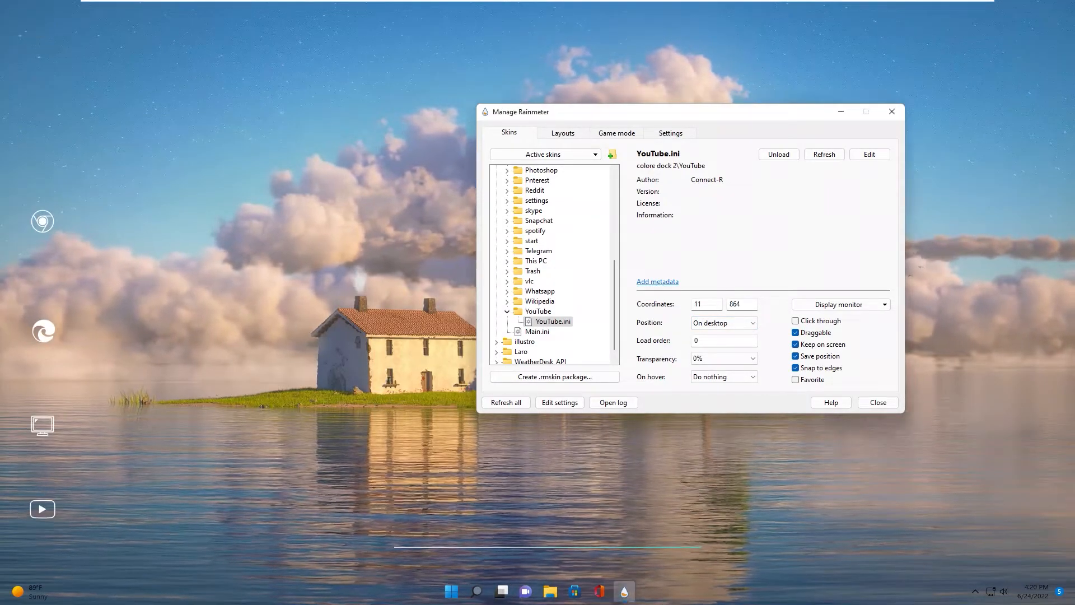
pyautogui.moveTo(573, 115); pyautogui.dragTo(604, 124)
pyautogui.moveTo(44, 331); pyautogui.dragTo(43, 261)
pyautogui.moveTo(43, 425); pyautogui.dragTo(43, 383)
# Step: Collapse the colore dock 2 folder, load Date.ini from Laro, and set its position to On desktop
pyautogui.scroll(2, 566, 350)
pyautogui.scroll(-2, 564, 349)
pyautogui.click(563, 318)
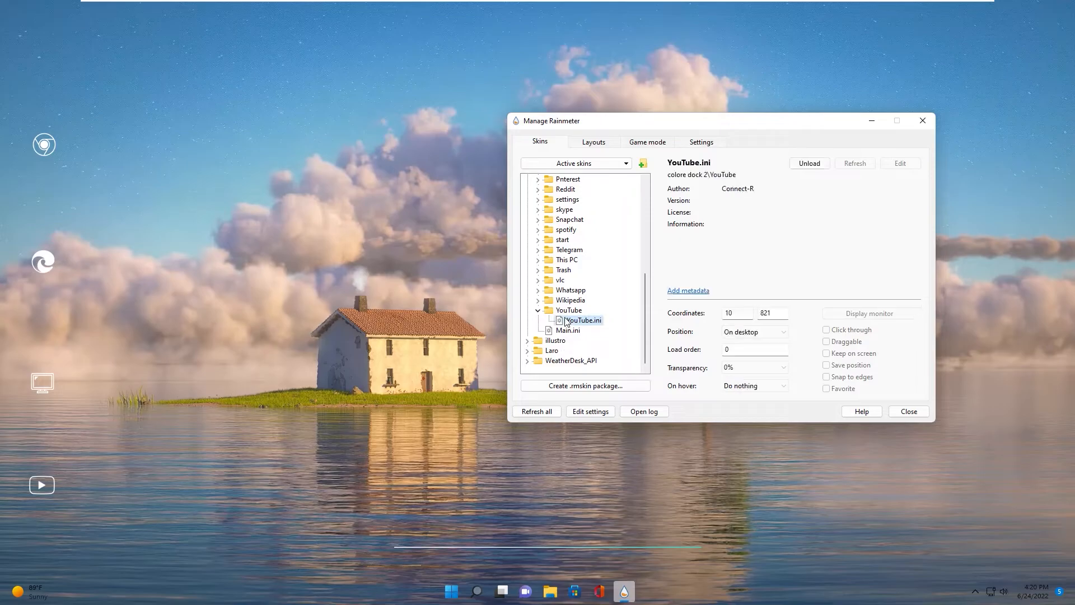
pyautogui.scroll(6, 538, 307)
pyautogui.click(527, 189)
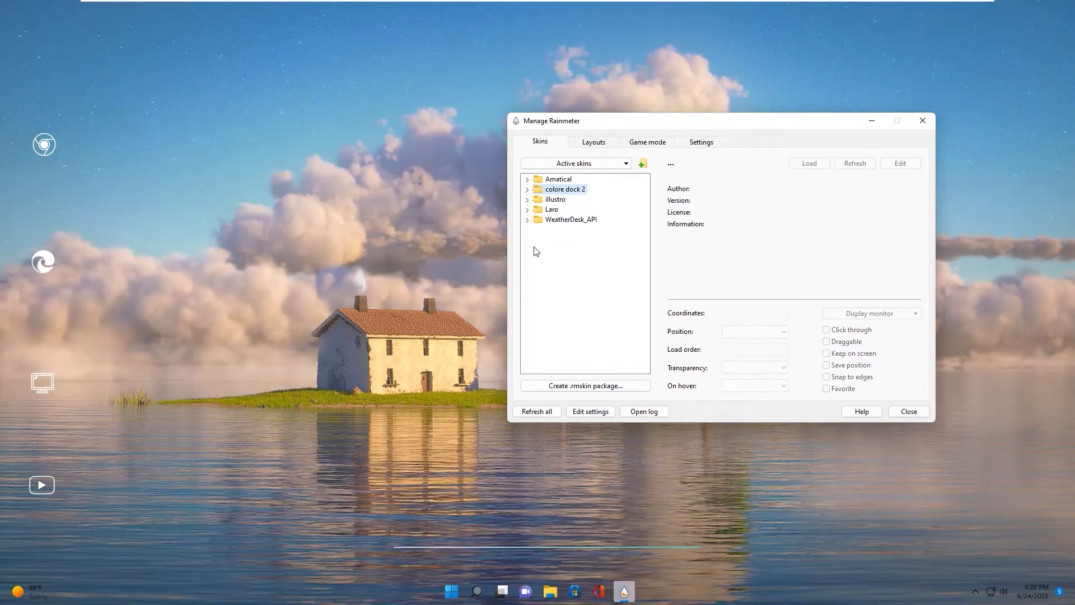
pyautogui.click(527, 210)
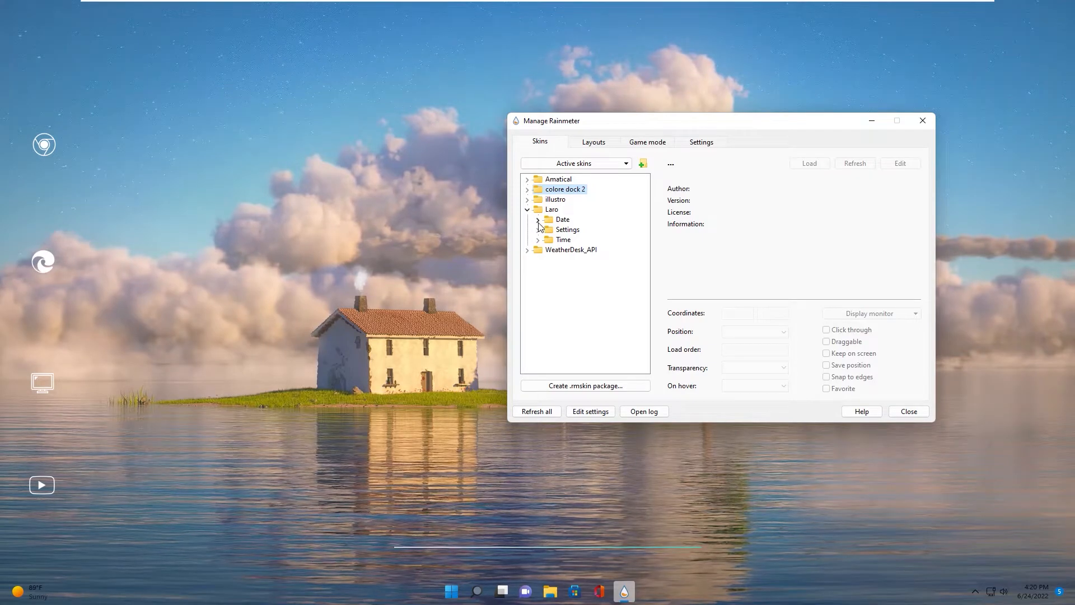
pyautogui.click(538, 220)
pyautogui.rightClick(575, 231)
pyautogui.click(600, 238)
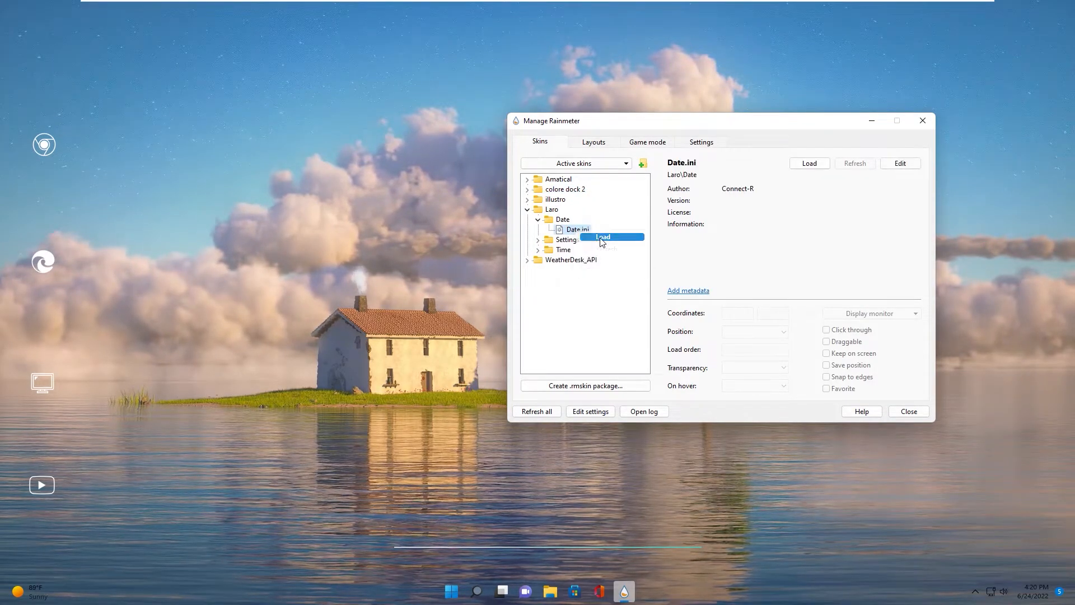
pyautogui.click(744, 334)
pyautogui.click(751, 380)
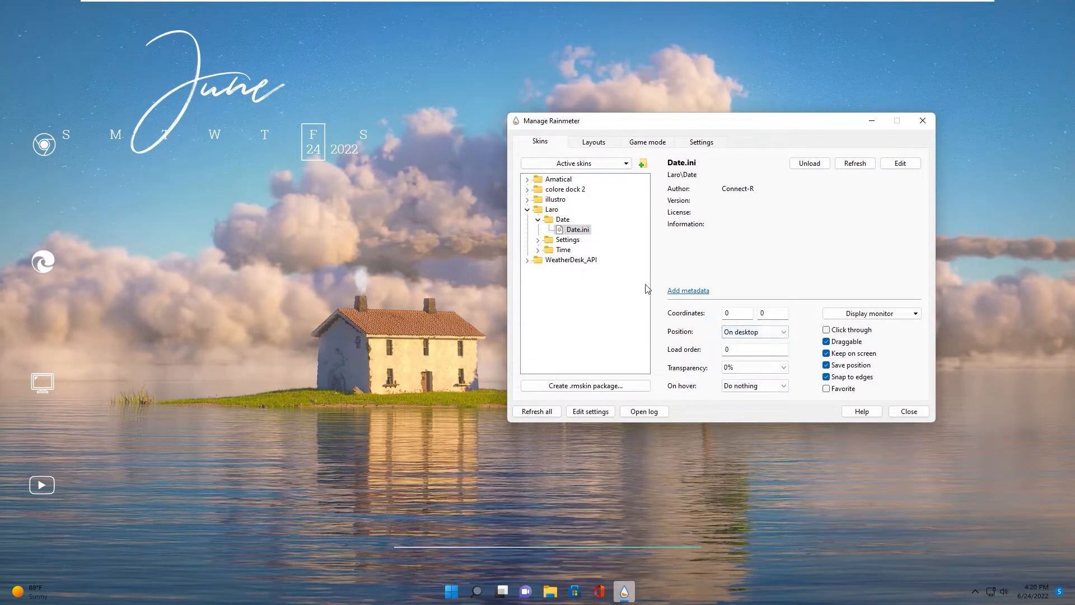
# Step: Load Time.ini from the Laro skins, set its position to On desktop, and collapse the Laro folder
pyautogui.click(538, 251)
pyautogui.rightClick(577, 260)
pyautogui.click(595, 271)
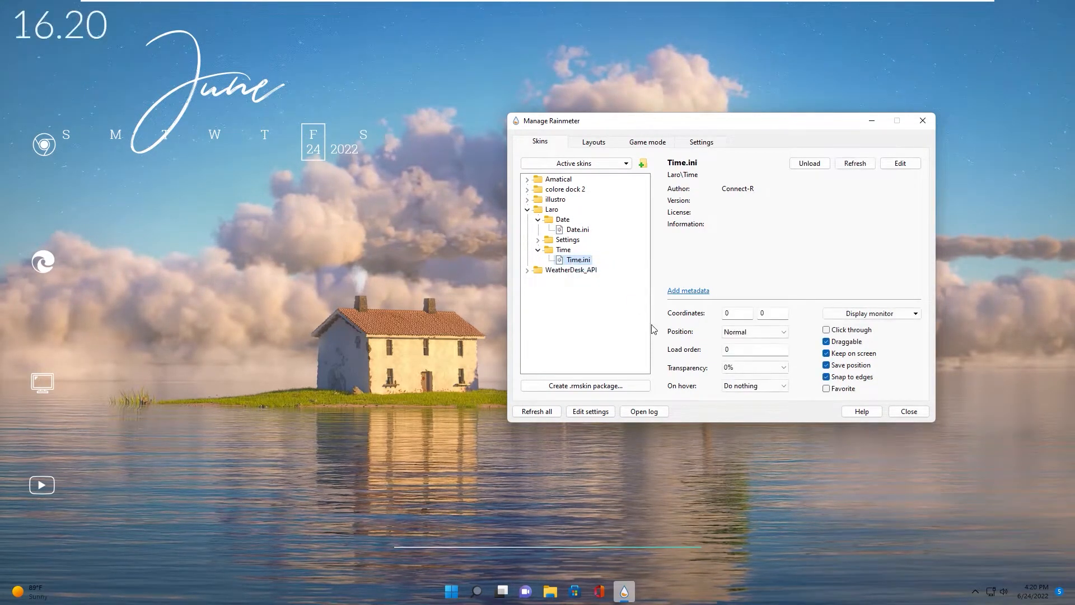
pyautogui.click(735, 332)
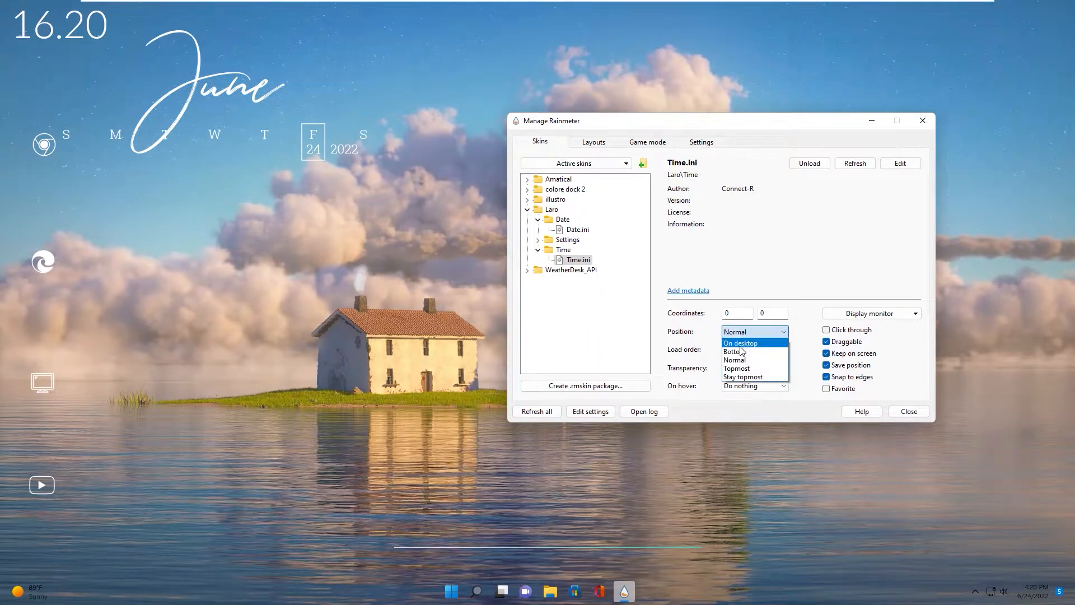
pyautogui.click(740, 343)
pyautogui.click(528, 210)
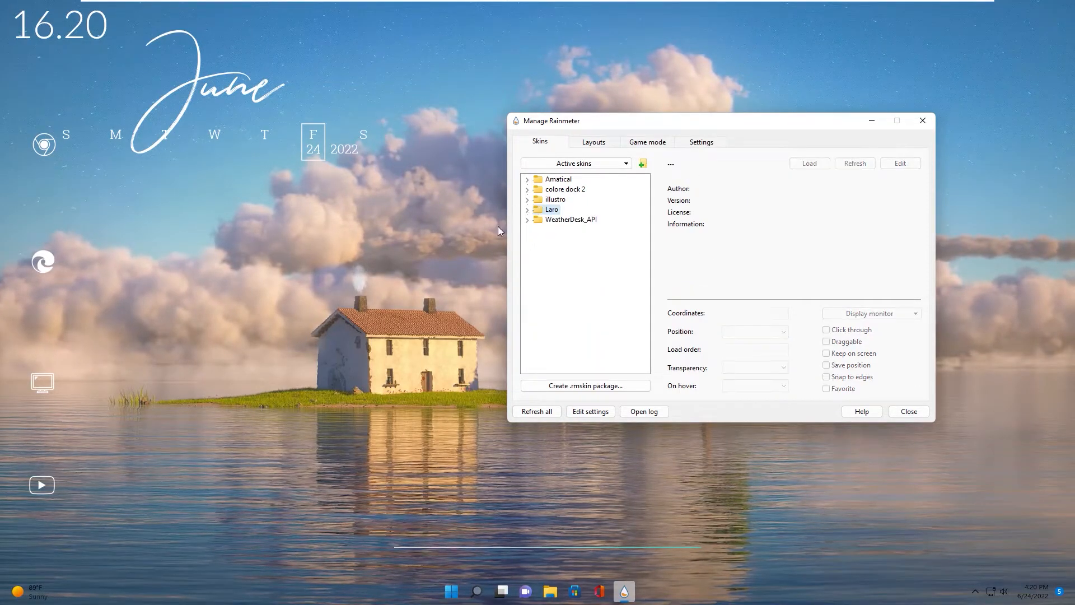
# Step: Load WeatherDesk.ini from WeatherDesk_API with its position set to On desktop, and minimize Manage Rainmeter
pyautogui.click(527, 220)
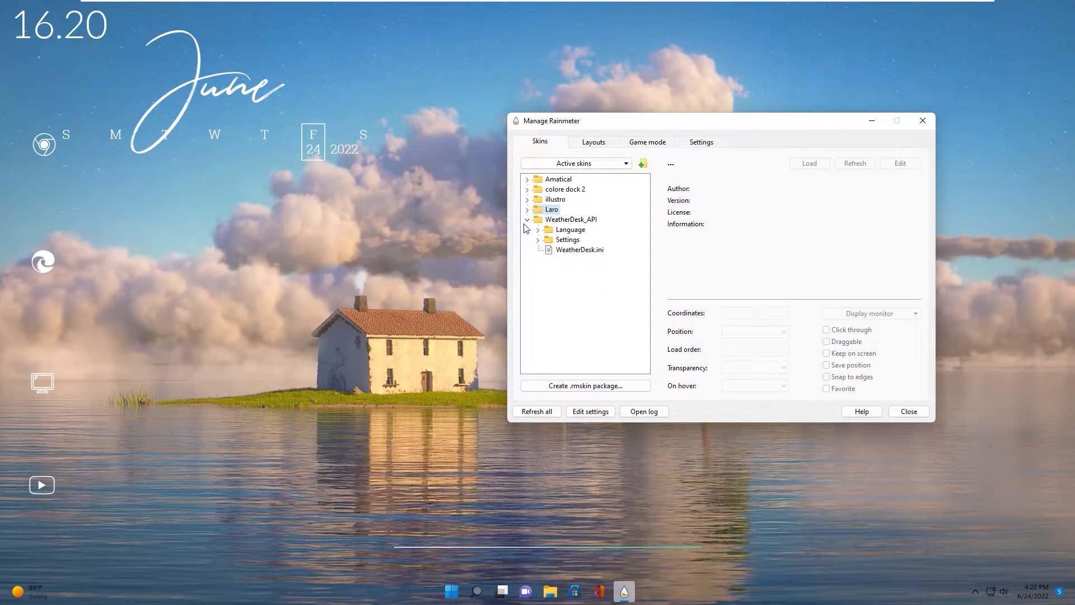
pyautogui.rightClick(566, 252)
pyautogui.click(591, 260)
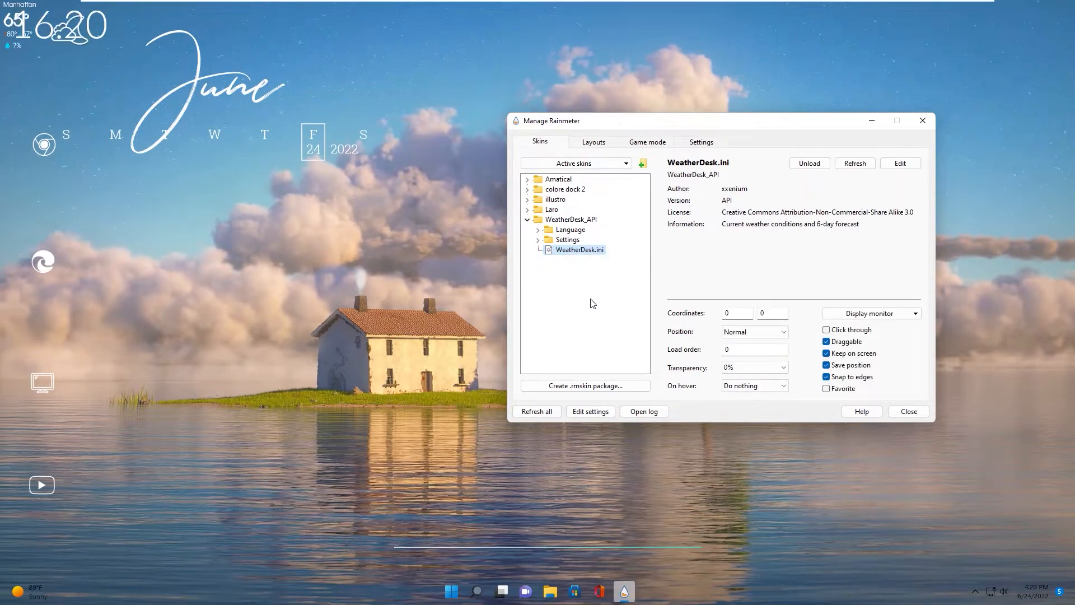
pyautogui.click(746, 336)
pyautogui.click(745, 343)
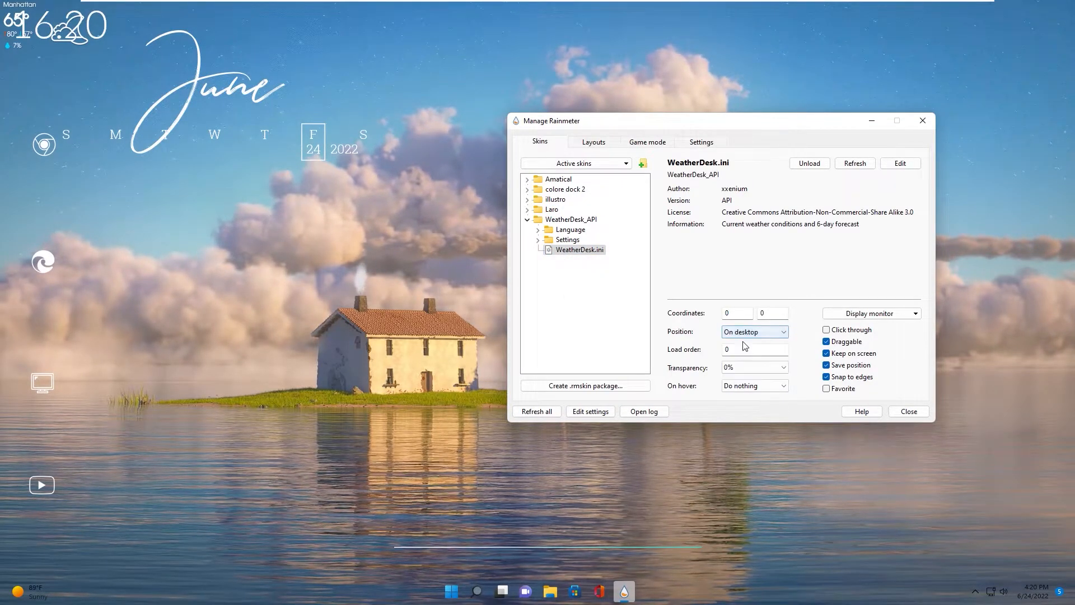
pyautogui.moveTo(777, 130); pyautogui.dragTo(651, 197)
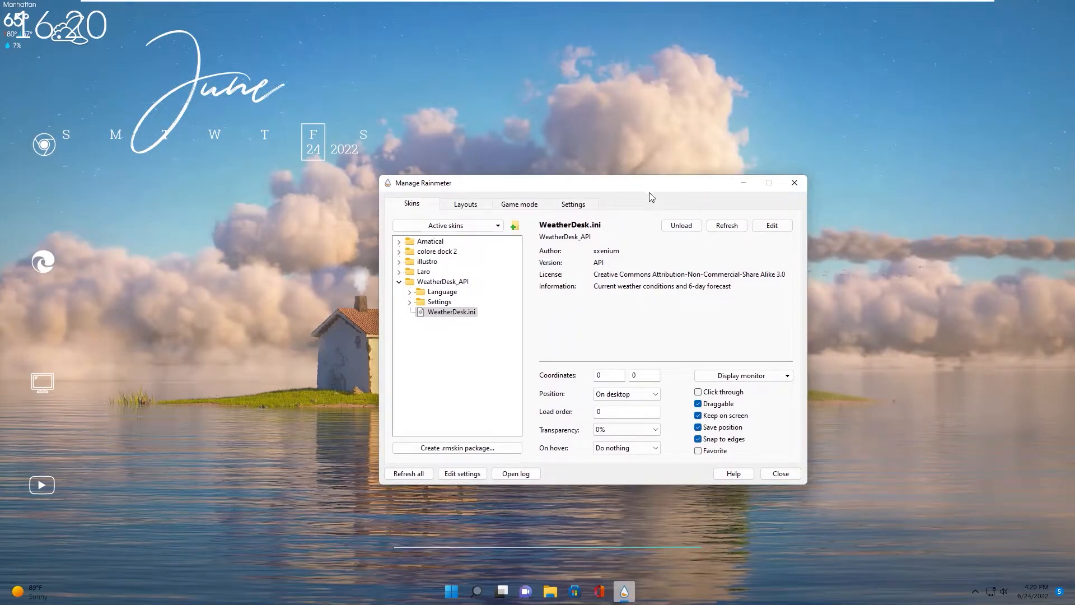
pyautogui.click(743, 185)
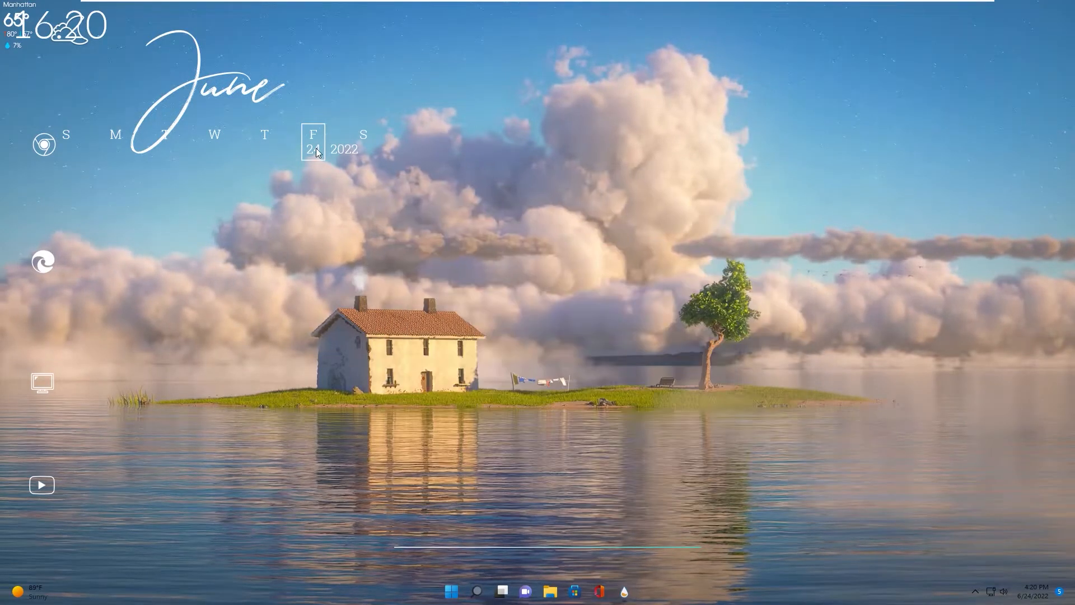
# Step: Move the date, time and weather widgets together into the sky area above the house
pyautogui.moveTo(270, 142); pyautogui.dragTo(548, 249)
pyautogui.moveTo(52, 33); pyautogui.dragTo(502, 144)
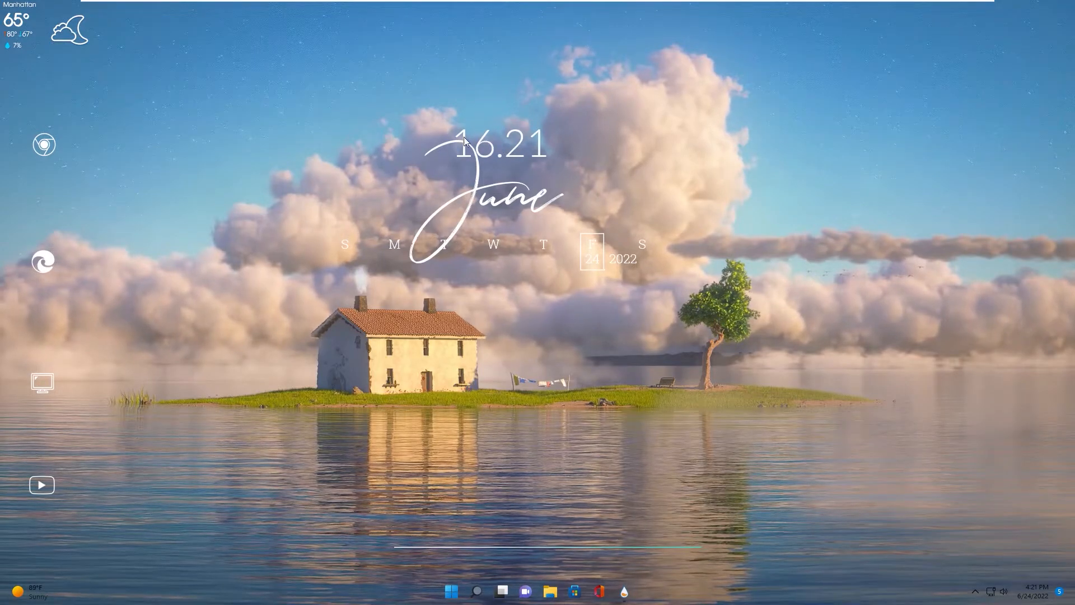
pyautogui.moveTo(78, 34); pyautogui.dragTo(676, 200)
# Step: Fine-tune the widget group so the time sits above the month name with the weather beside it
pyautogui.moveTo(504, 196); pyautogui.dragTo(525, 209)
pyautogui.moveTo(496, 144); pyautogui.dragTo(523, 169)
pyautogui.moveTo(525, 209); pyautogui.dragTo(500, 279)
pyautogui.moveTo(523, 169); pyautogui.dragTo(525, 147)
pyautogui.moveTo(500, 279); pyautogui.dragTo(523, 202)
pyautogui.moveTo(675, 200)
pyautogui.mouseDown()
pyautogui.moveTo(679, 175)
pyautogui.moveTo(680, 189)
pyautogui.mouseUp()
pyautogui.moveTo(523, 202); pyautogui.dragTo(523, 218)
pyautogui.moveTo(564, 151); pyautogui.dragTo(562, 168)
pyautogui.moveTo(562, 225); pyautogui.dragTo(563, 216)
pyautogui.moveTo(680, 184); pyautogui.dragTo(681, 197)
# Step: Tighten the spacing of the desktop icon column and nudge the date widget slightly to the right
pyautogui.moveTo(44, 144); pyautogui.dragTo(44, 173)
pyautogui.moveTo(43, 383); pyautogui.dragTo(43, 345)
pyautogui.moveTo(42, 485); pyautogui.dragTo(44, 434)
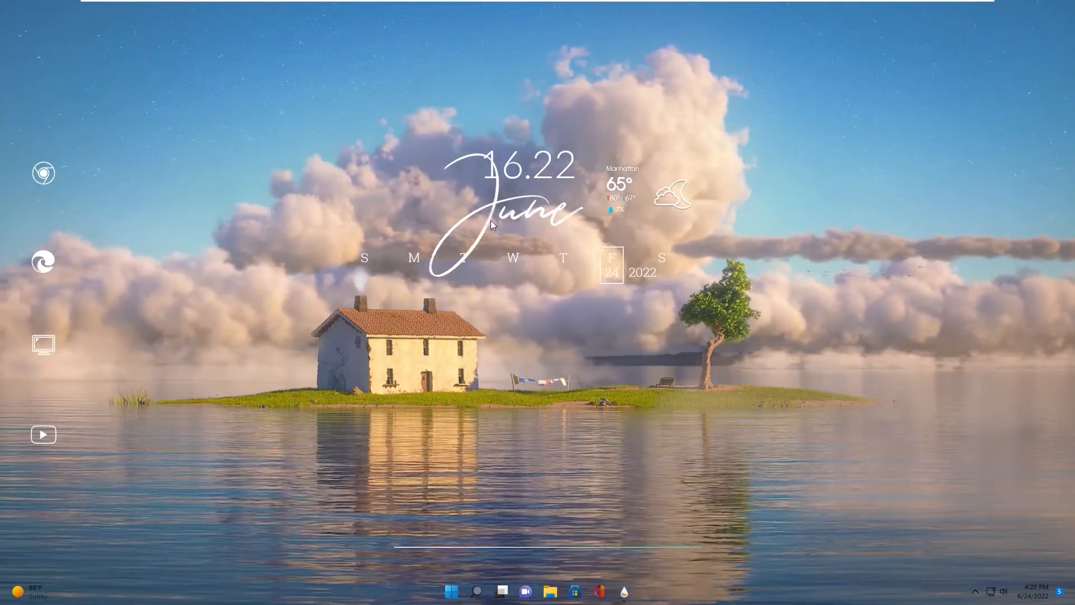
pyautogui.moveTo(481, 233); pyautogui.dragTo(488, 236)
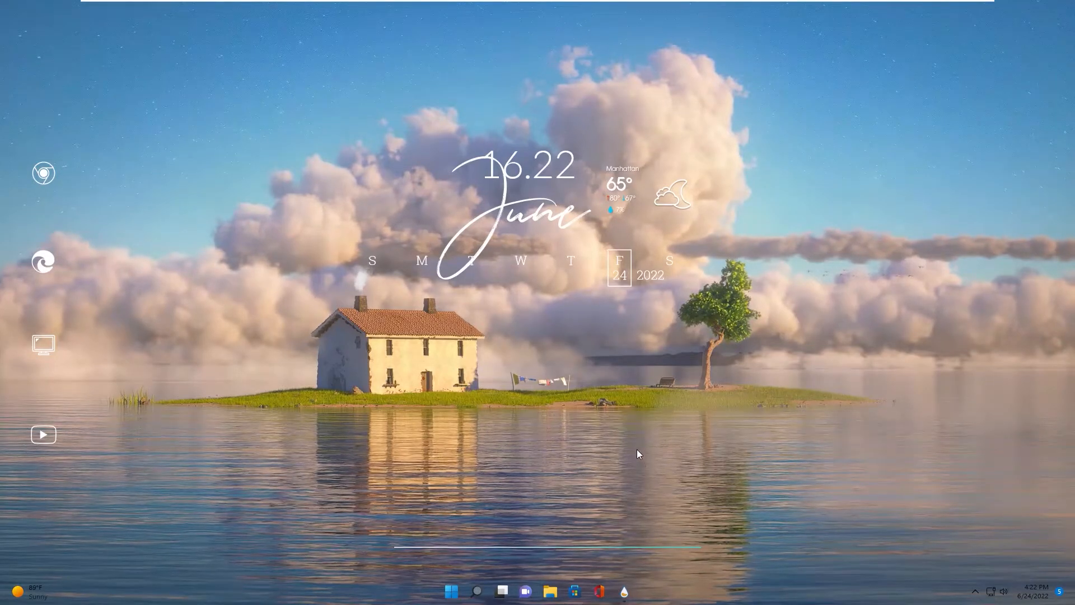
# Step: Load Settings.ini from WeatherDesk_API's Settings folder, and place its settings panel over the house with Manage Rainmeter minimized
pyautogui.click(624, 592)
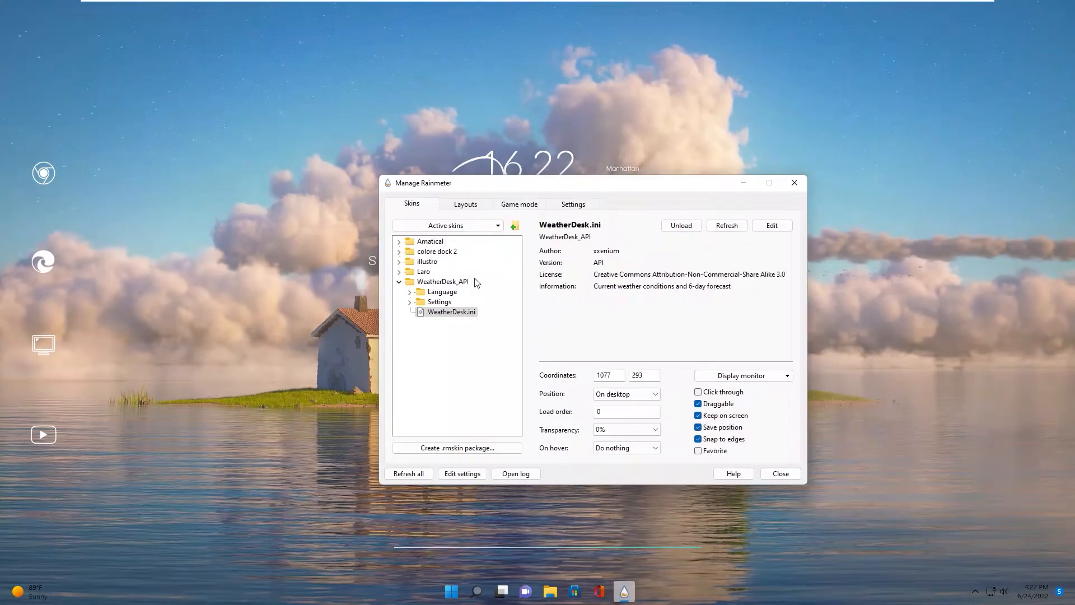
pyautogui.click(410, 302)
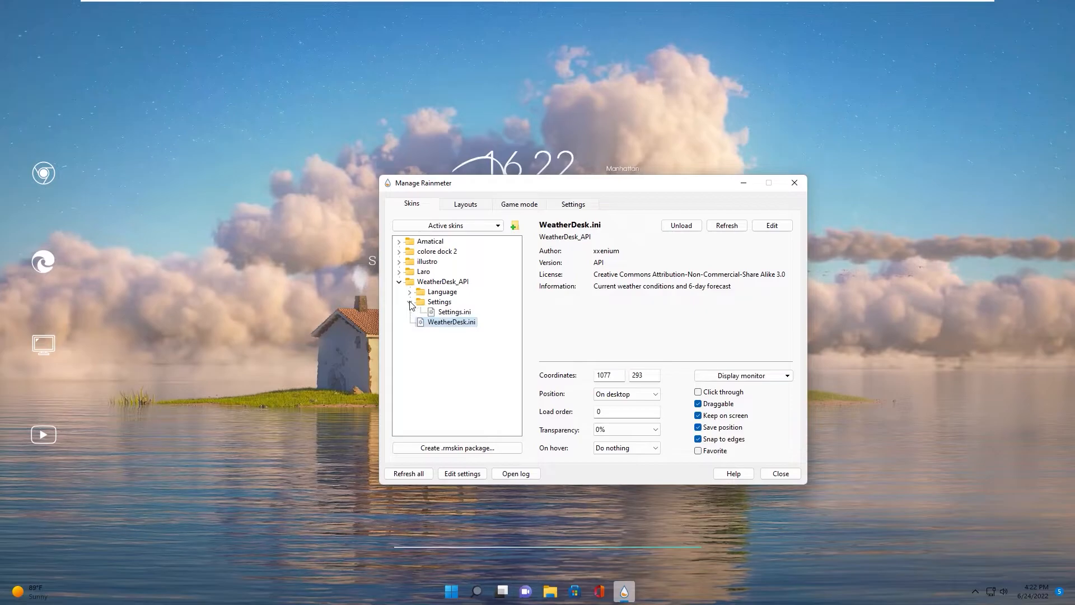
pyautogui.rightClick(443, 312)
pyautogui.click(469, 318)
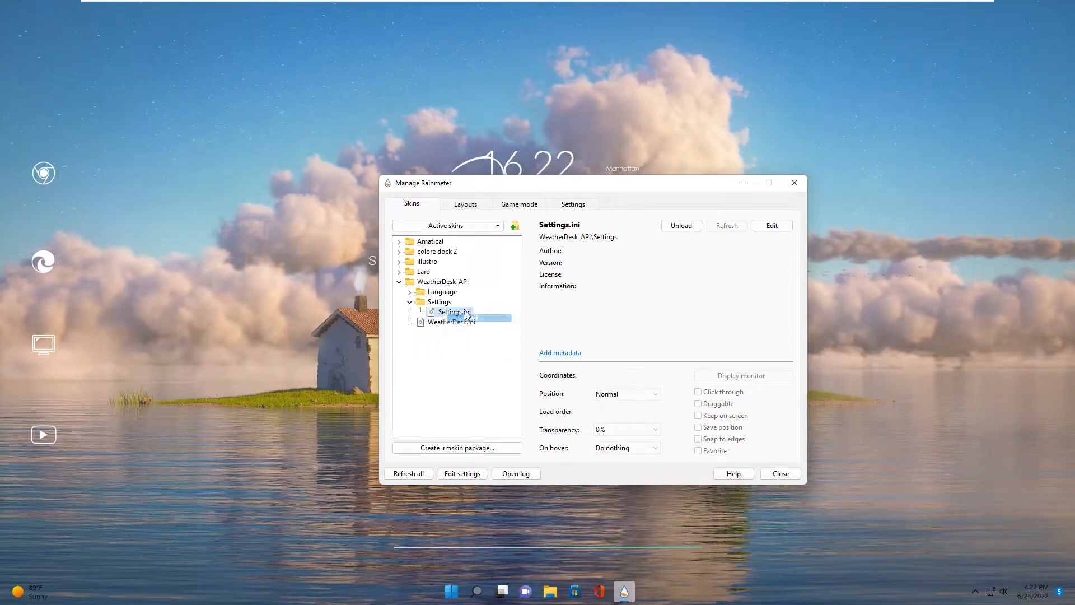
pyautogui.click(743, 183)
pyautogui.moveTo(73, 11); pyautogui.dragTo(163, 192)
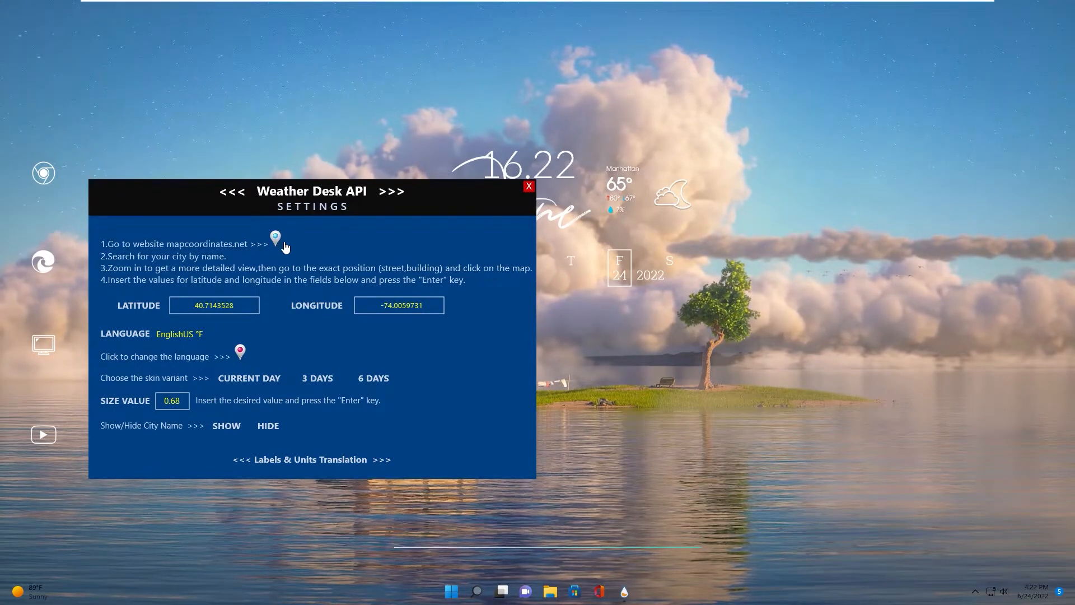
# Step: Look up Haiphong, Vietnam on mapcoordinates.net and set the weather skin's latitude to 20.858864
pyautogui.click(275, 239)
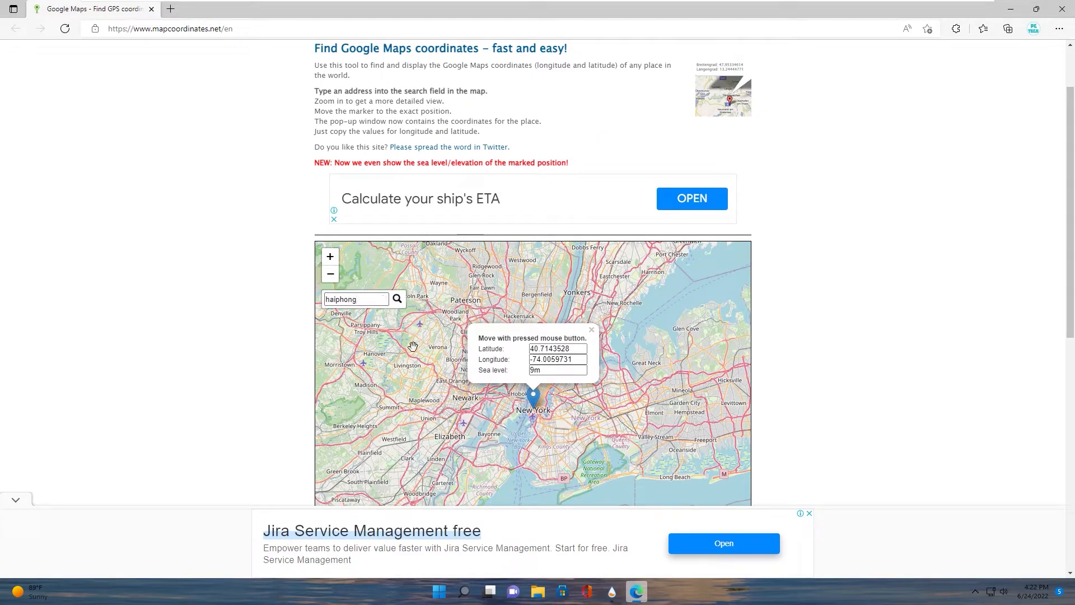
pyautogui.click(362, 317)
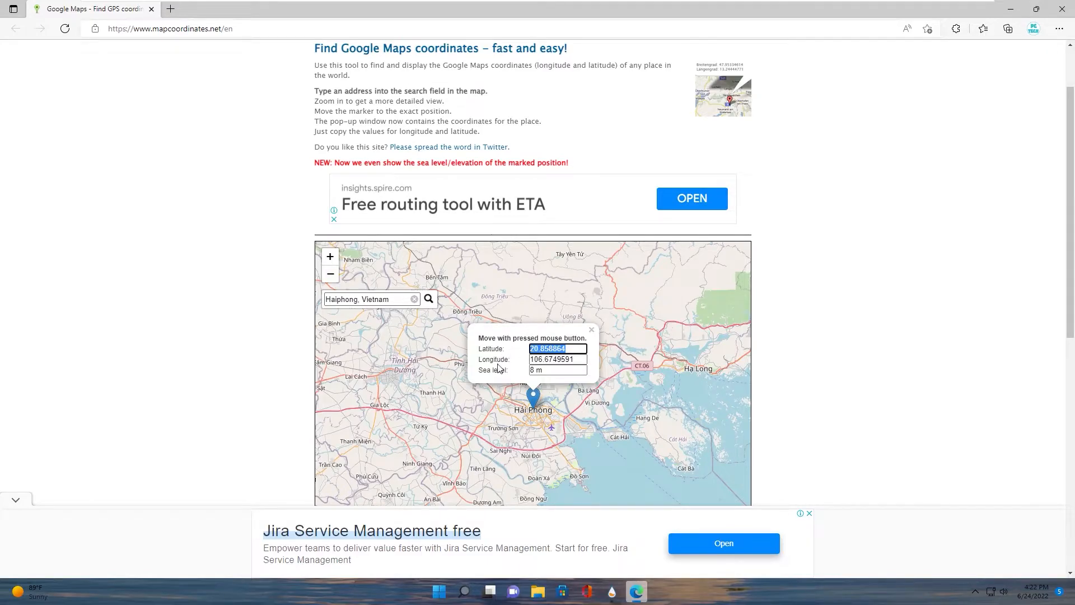
pyautogui.click(1012, 9)
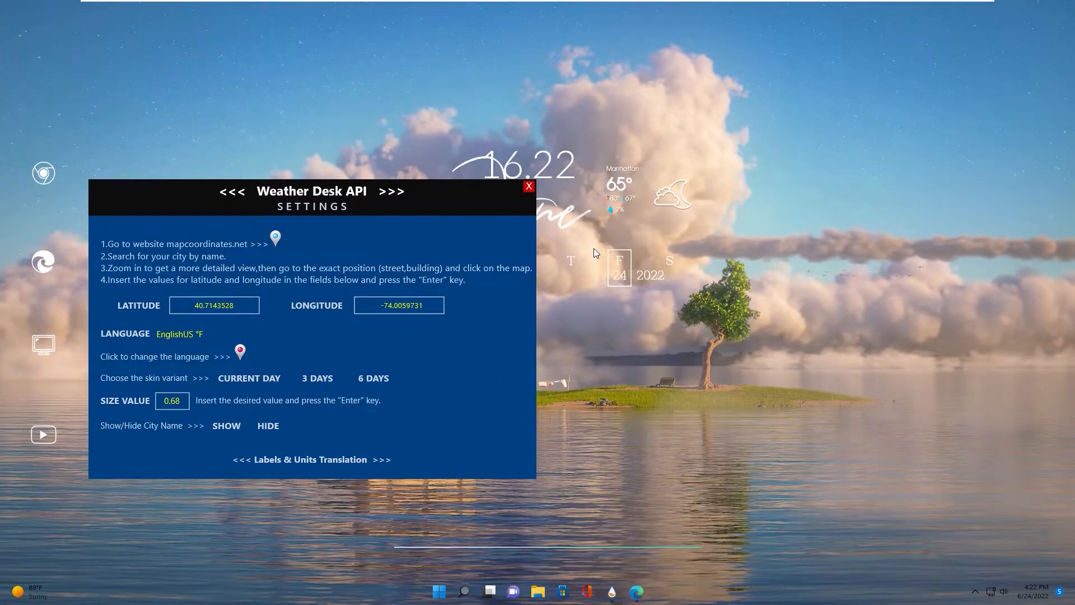
pyautogui.click(228, 312)
pyautogui.write('20.858864')
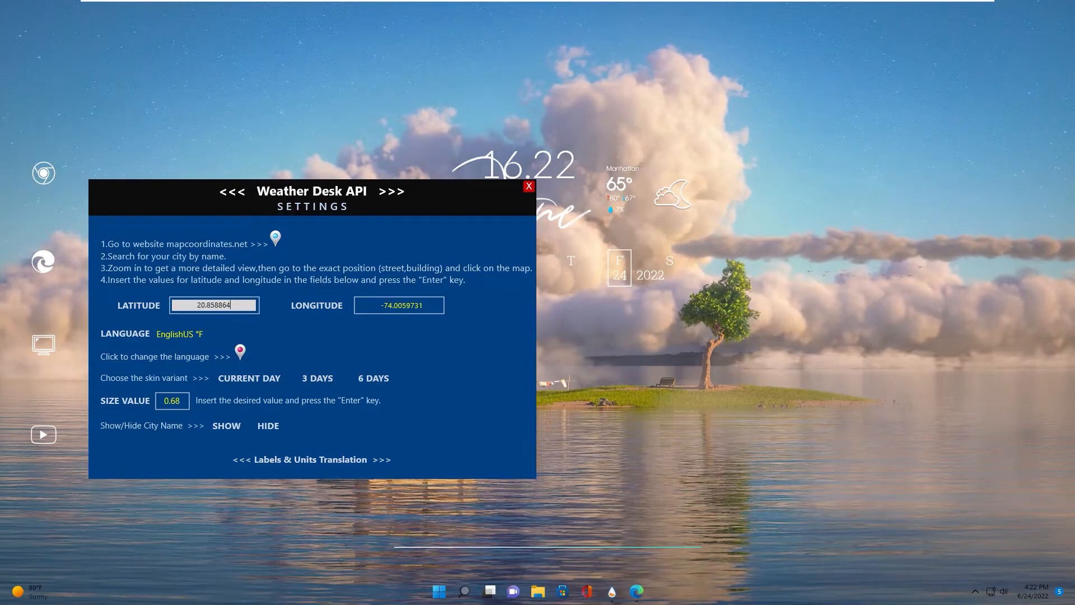
pyautogui.press('Return')
# Step: Copy Haiphong's longitude from mapcoordinates.net and set the weather skin's longitude to 106.6749591
pyautogui.click(636, 591)
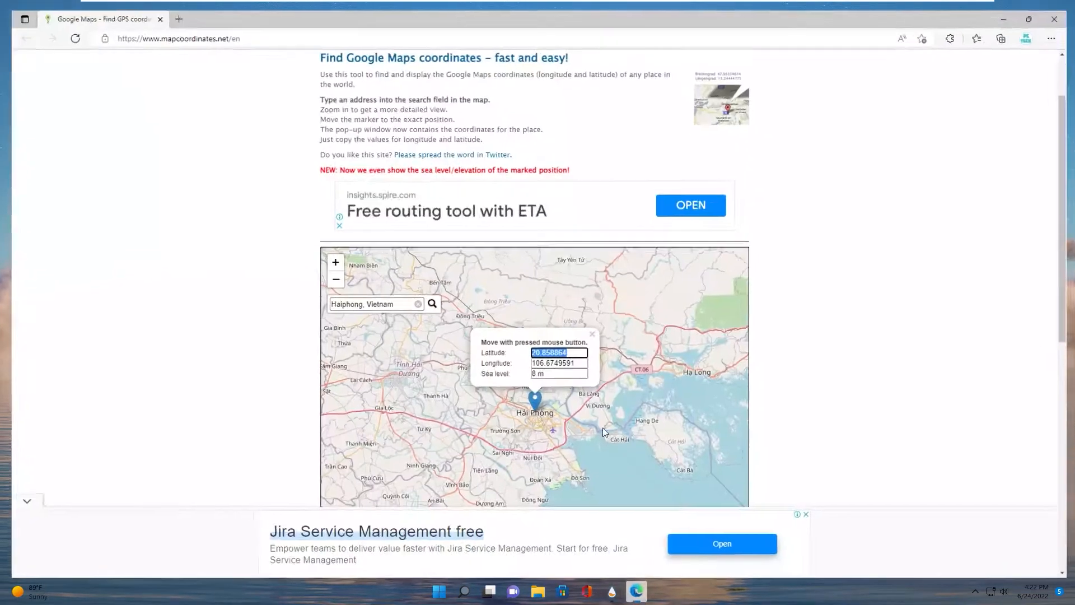
pyautogui.click(574, 359)
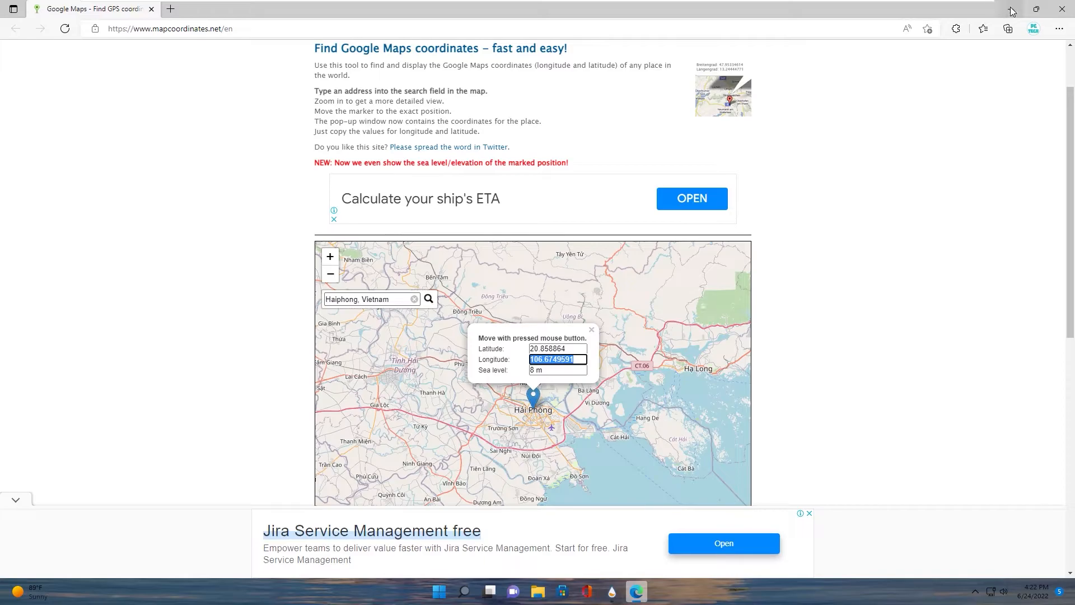
pyautogui.click(1011, 10)
pyautogui.click(433, 304)
pyautogui.write('106.6749591')
pyautogui.press('Return')
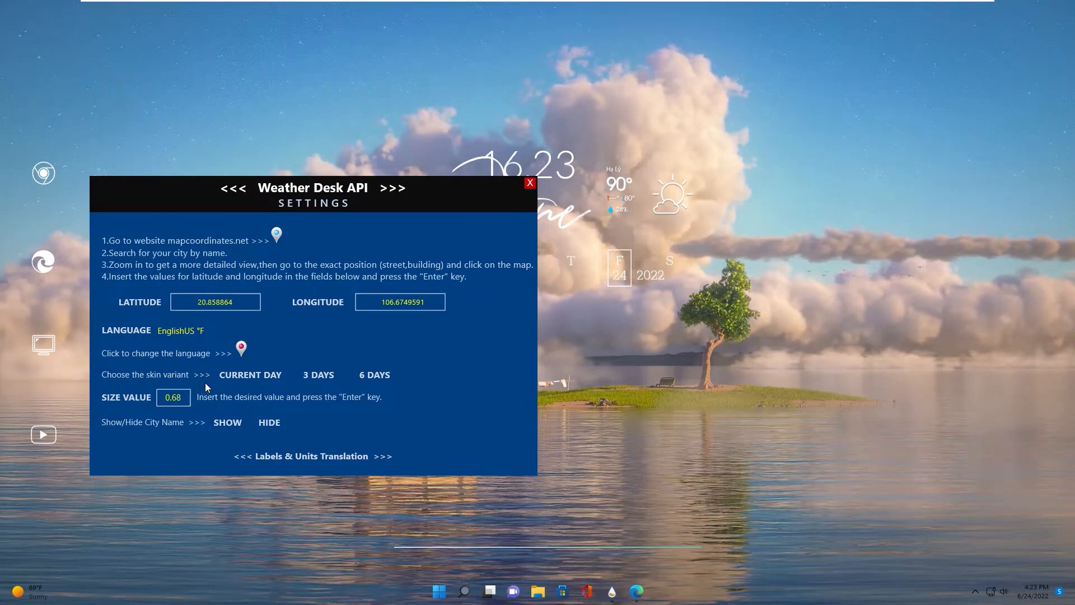
# Step: Try the 3 DAYS and 6 DAYS variants of the weather skin, and return to CURRENT DAY
pyautogui.click(254, 383)
pyautogui.click(326, 380)
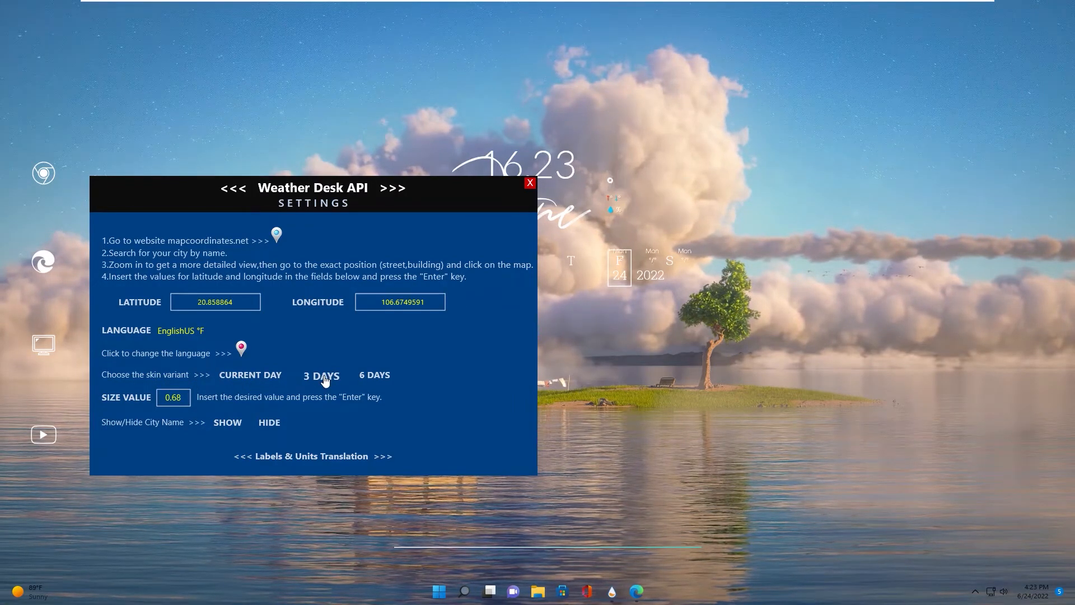
pyautogui.click(381, 378)
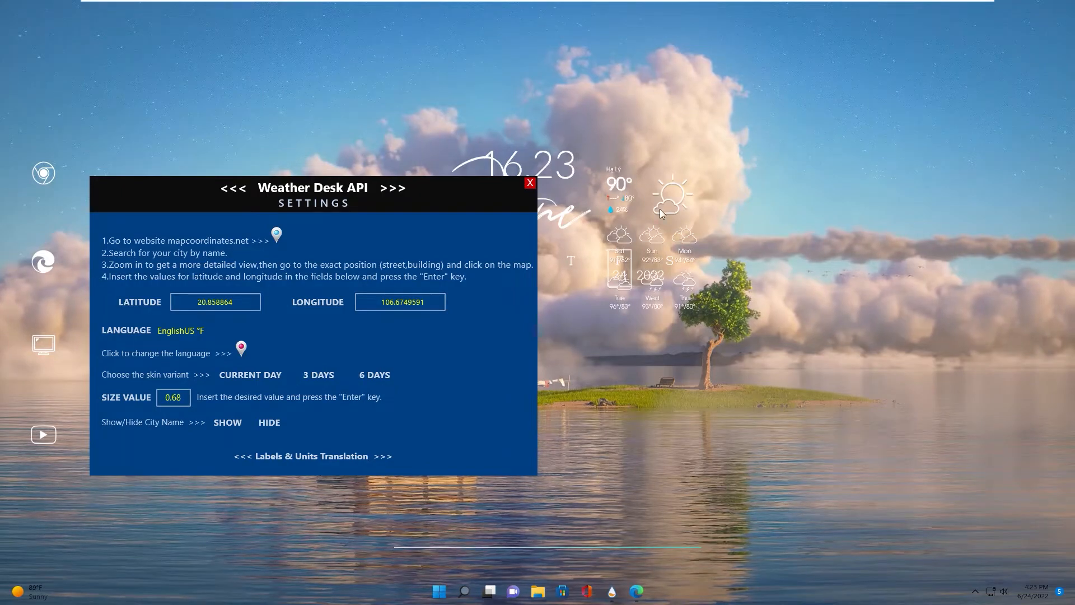
pyautogui.click(252, 377)
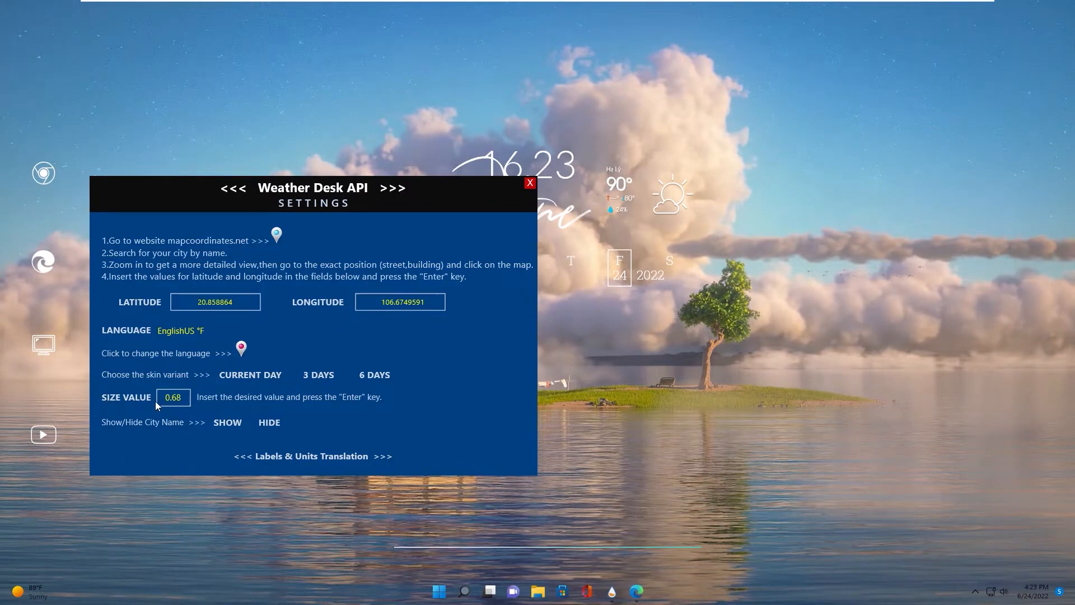
# Step: Set the weather skin's size value to 0.7 and hide the city name, closing the Weather Desk API settings
pyautogui.click(180, 399)
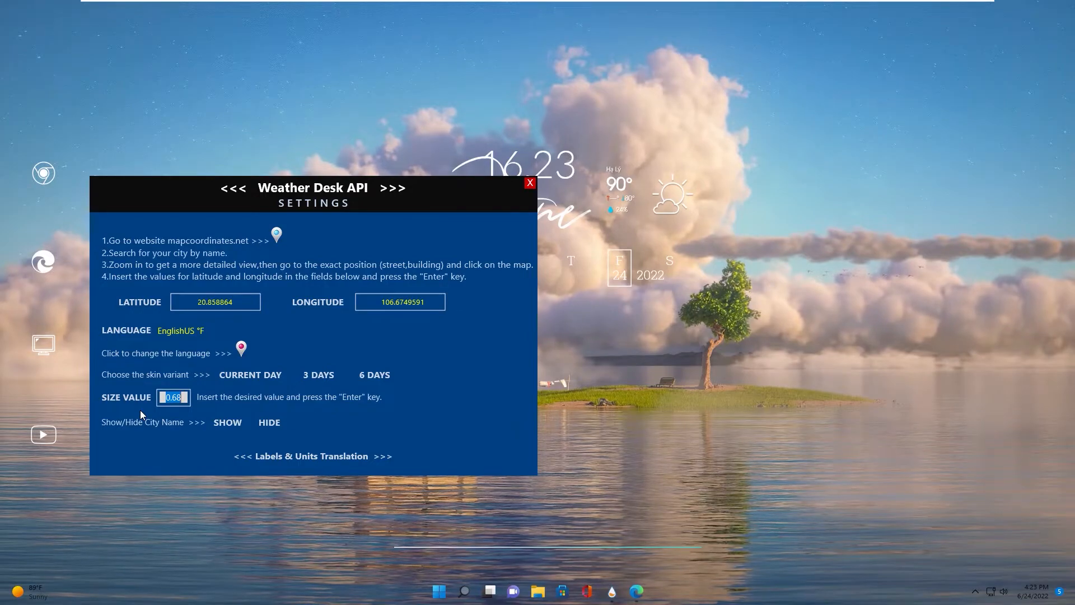
pyautogui.write('0.7')
pyautogui.press('Return')
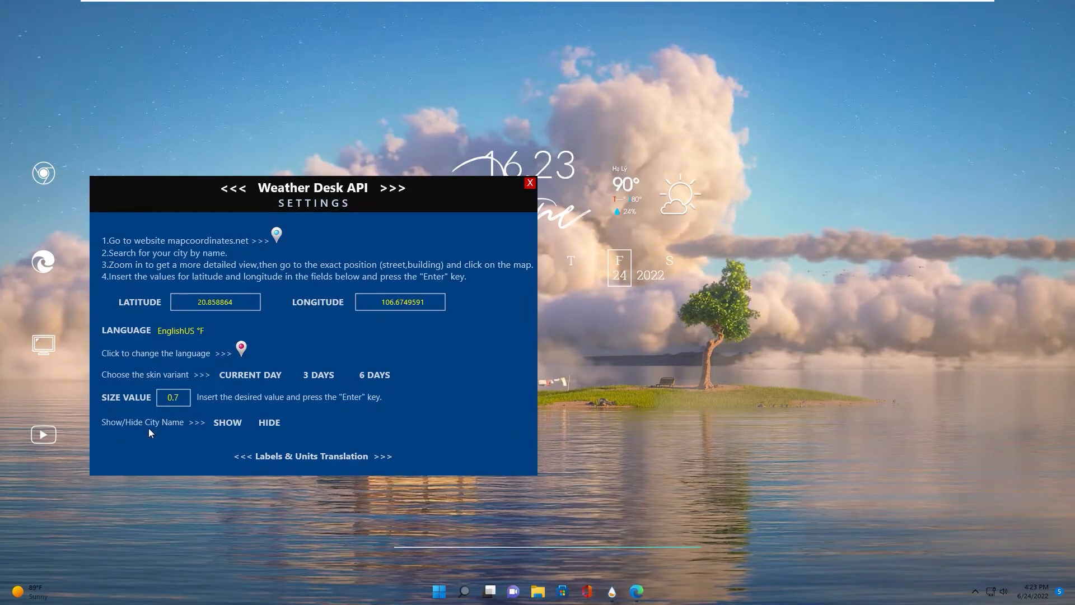
pyautogui.click(268, 422)
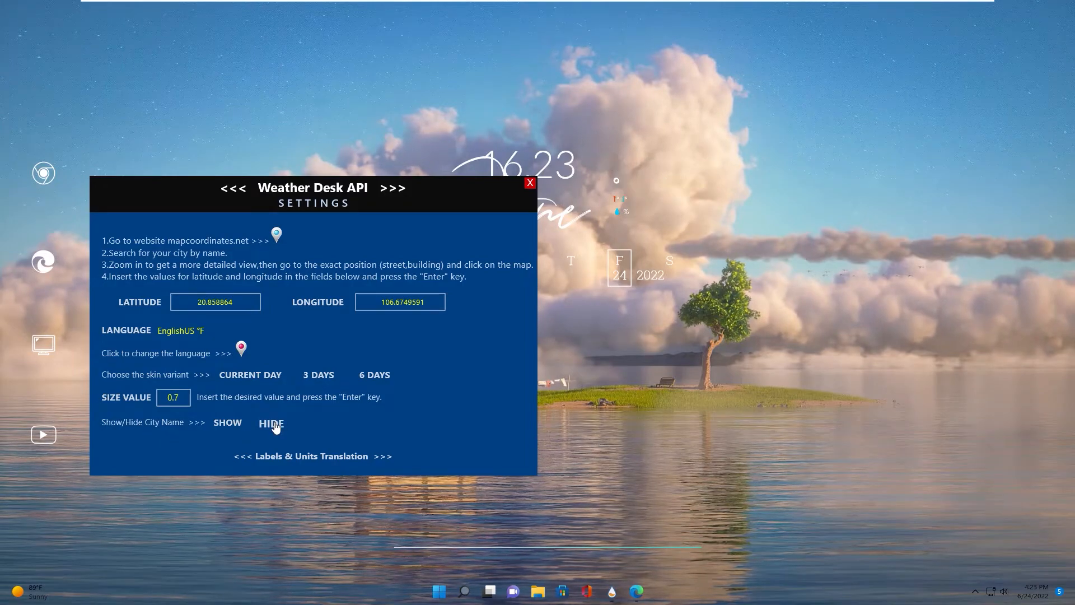
pyautogui.click(530, 186)
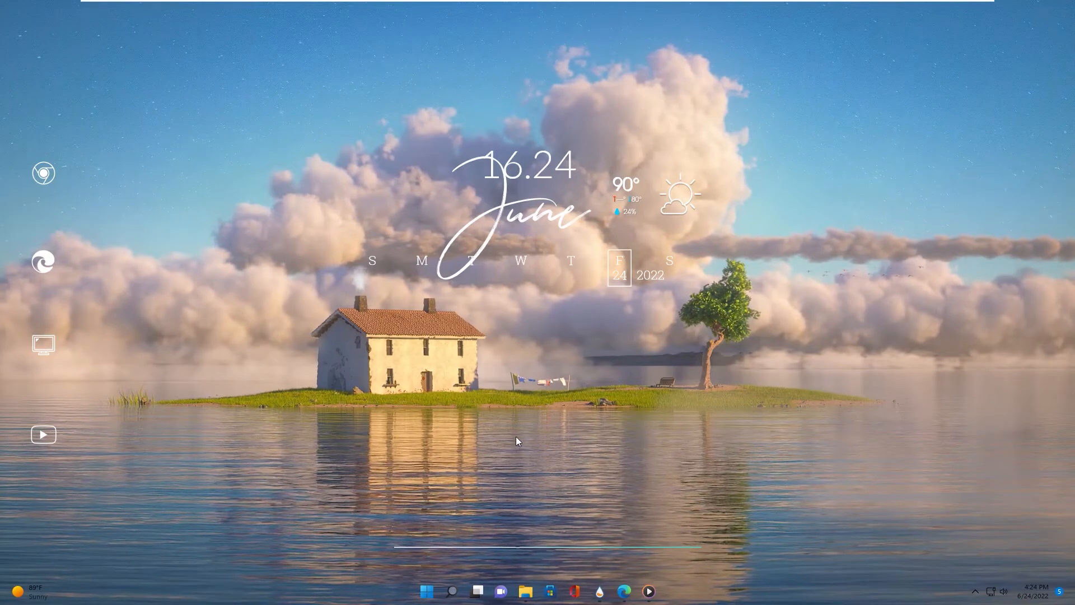
# Step: Close the Edge browser window and the Manage Rainmeter window
pyautogui.click(624, 591)
pyautogui.click(1064, 8)
pyautogui.moveTo(612, 591)
pyautogui.click(649, 495)
# Step: Unpin Office, Microsoft Store and File Explorer from the taskbar, closing all open File Explorer windows
pyautogui.rightClick(599, 591)
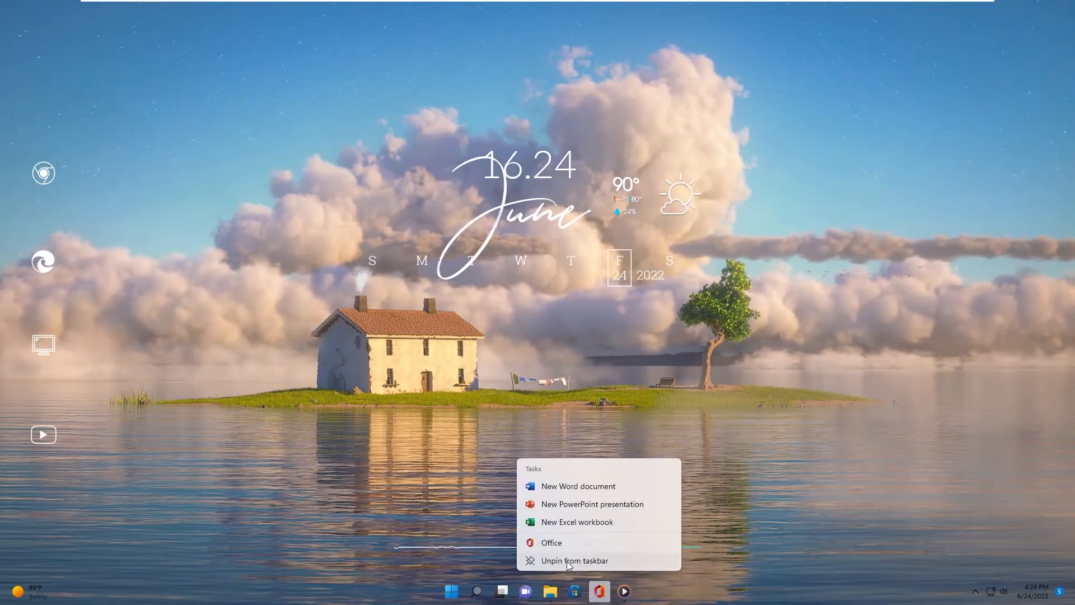
pyautogui.click(568, 562)
pyautogui.rightClick(586, 592)
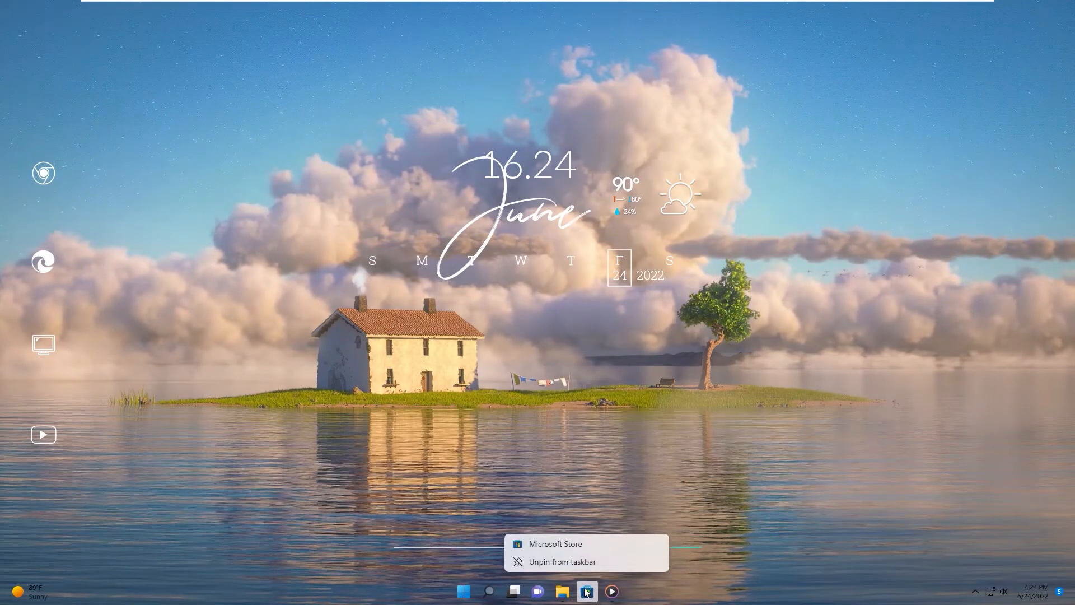
pyautogui.click(559, 562)
pyautogui.rightClick(575, 591)
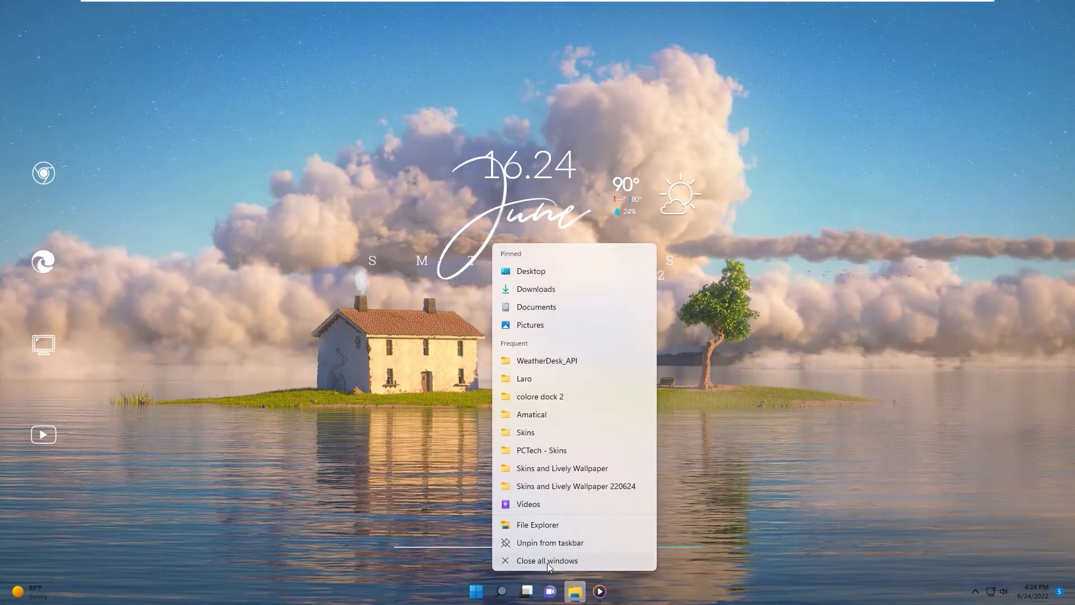
pyautogui.click(547, 560)
pyautogui.rightClick(575, 591)
pyautogui.click(546, 560)
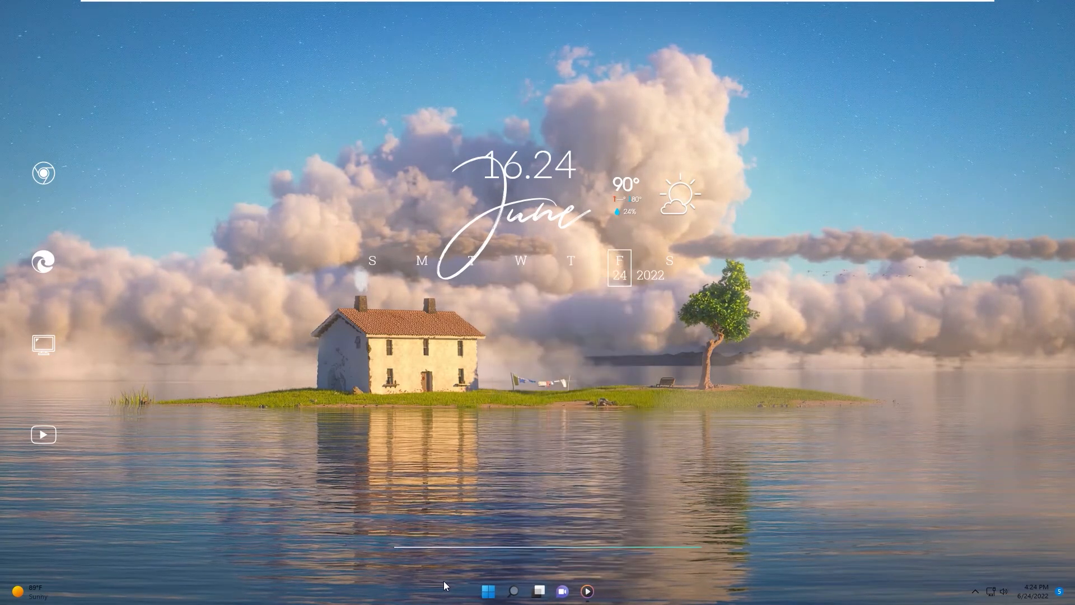
# Step: Turn off Search, Task view, Widgets and Chat in the Windows taskbar personalization settings, and close Settings
pyautogui.click(489, 591)
pyautogui.click(511, 310)
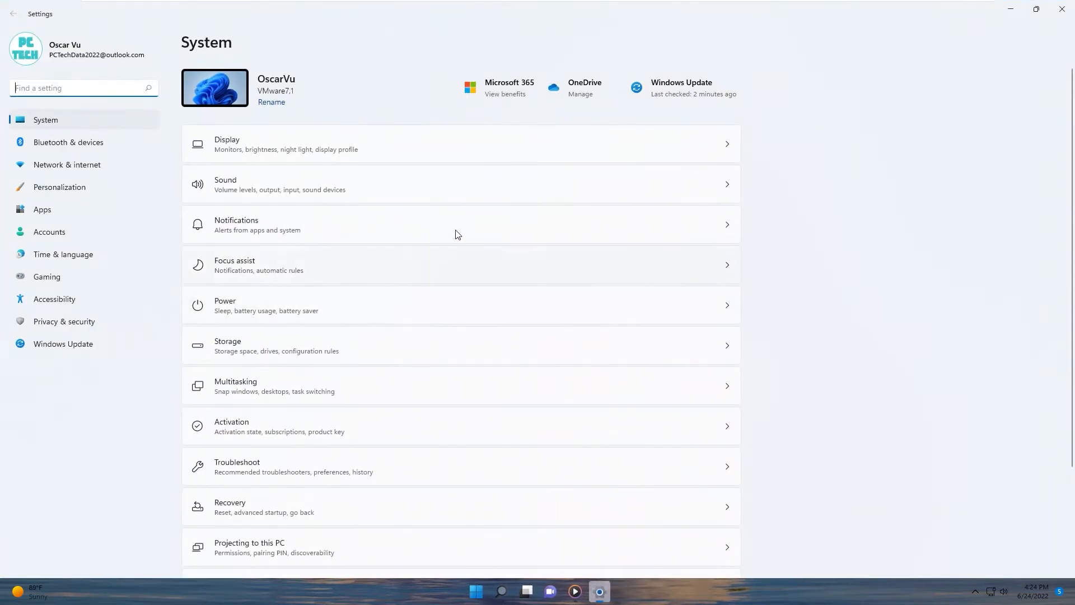
pyautogui.click(64, 189)
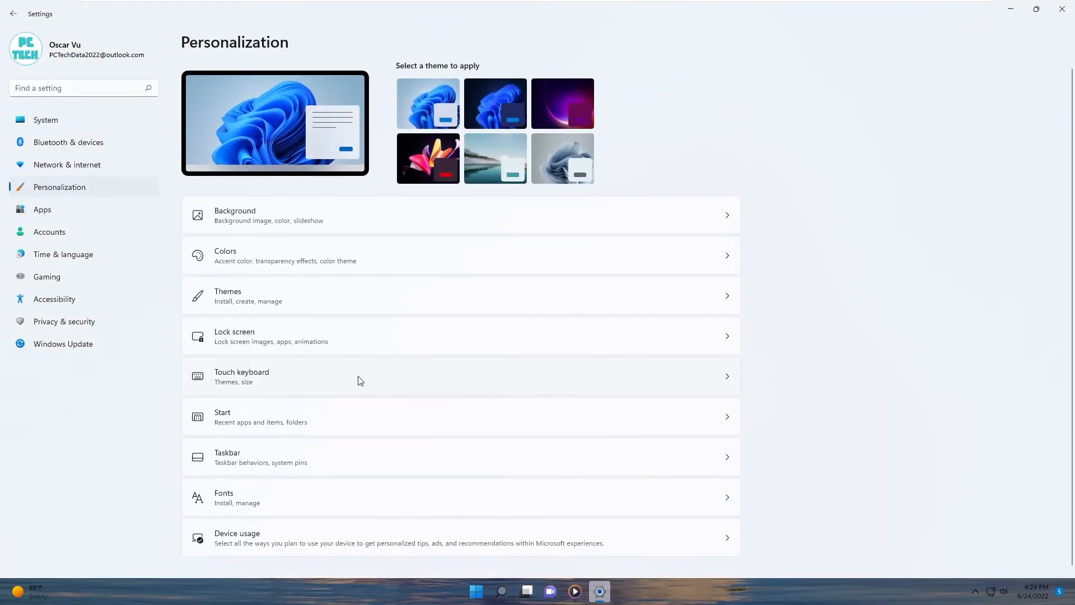
pyautogui.click(273, 457)
pyautogui.click(705, 117)
pyautogui.click(705, 150)
pyautogui.click(704, 184)
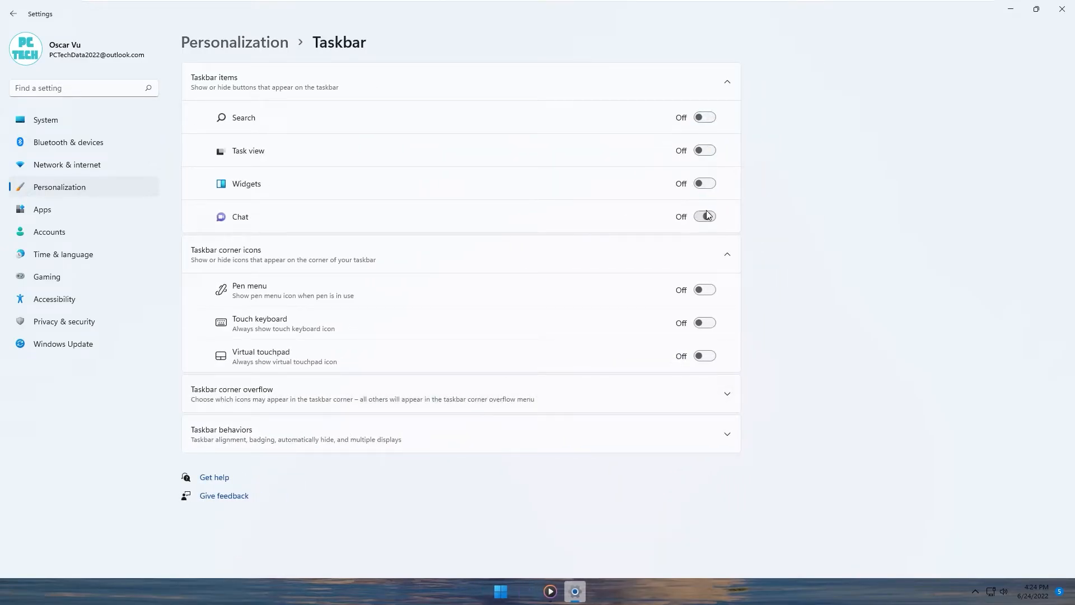
pyautogui.click(703, 216)
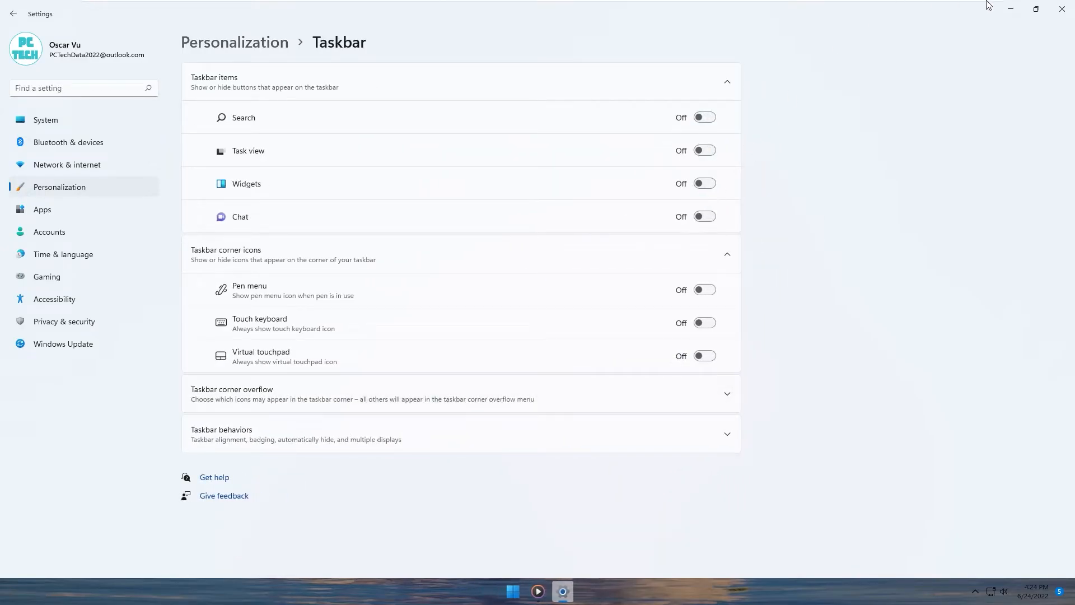
pyautogui.click(1062, 10)
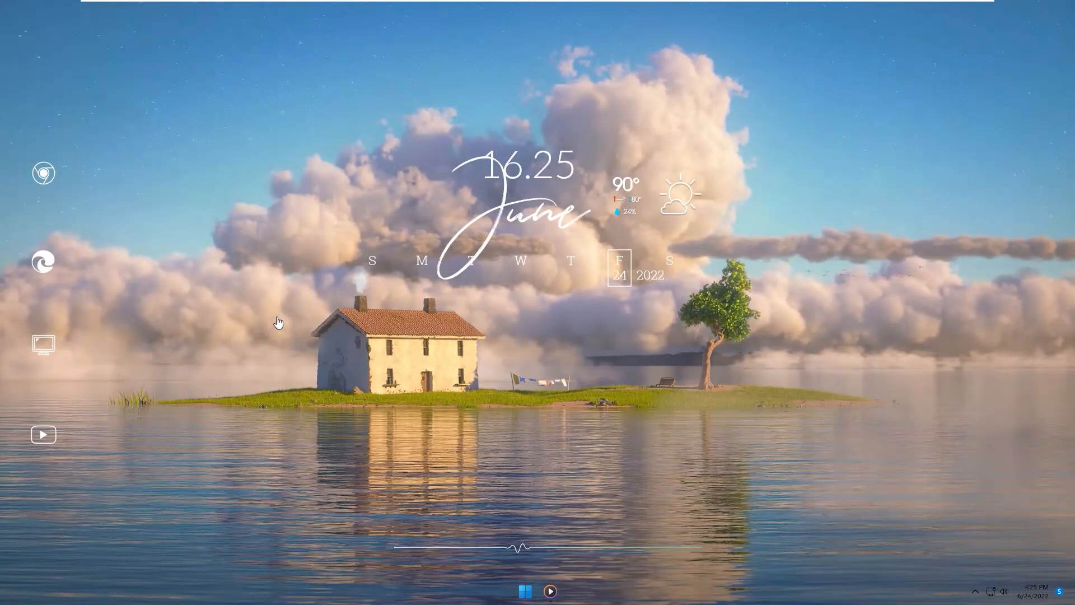